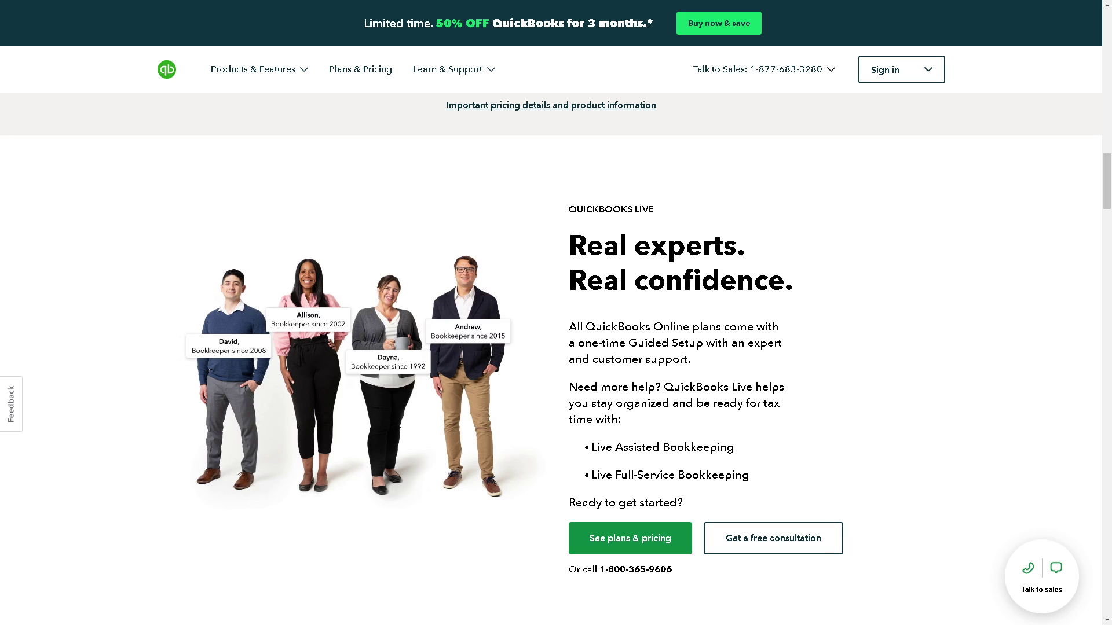
Open the Sign in options, then scroll to the plan cards and choose Simple Start
{"action": "key", "text": "Home"}
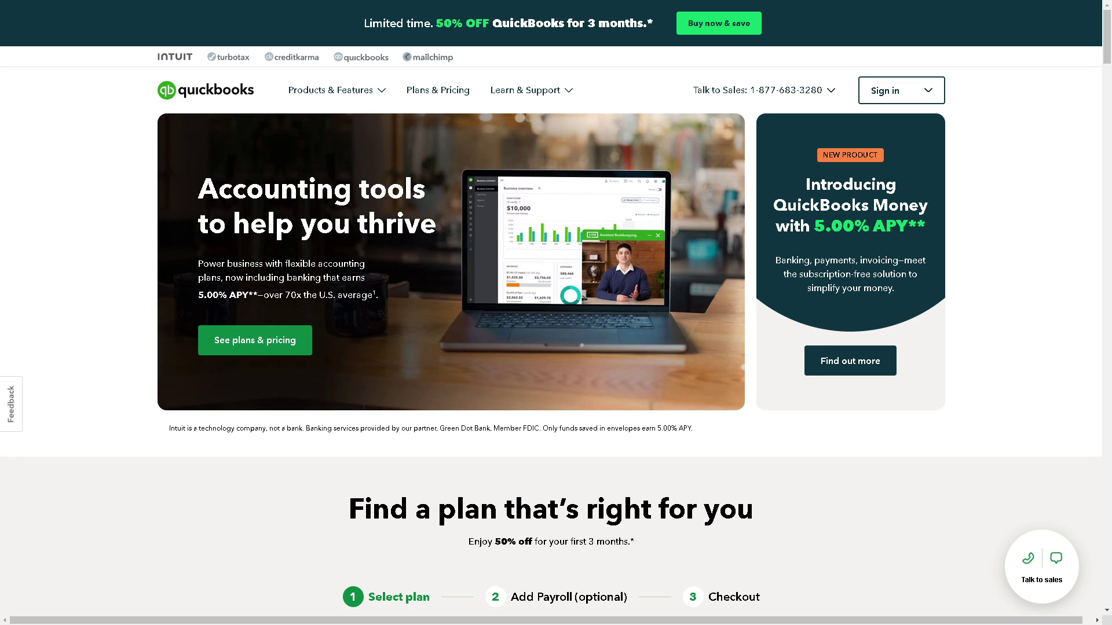
{"action": "left_click", "coordinate": [924, 92]}
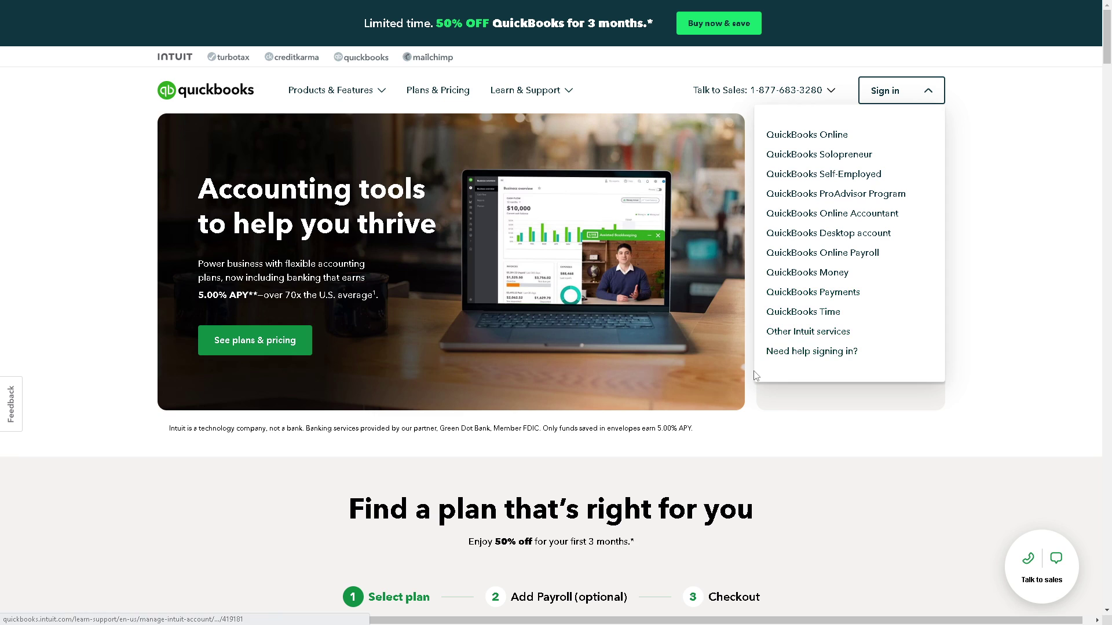
{"action": "scroll", "coordinate": [309, 488], "scroll_direction": "down", "scroll_amount": 3}
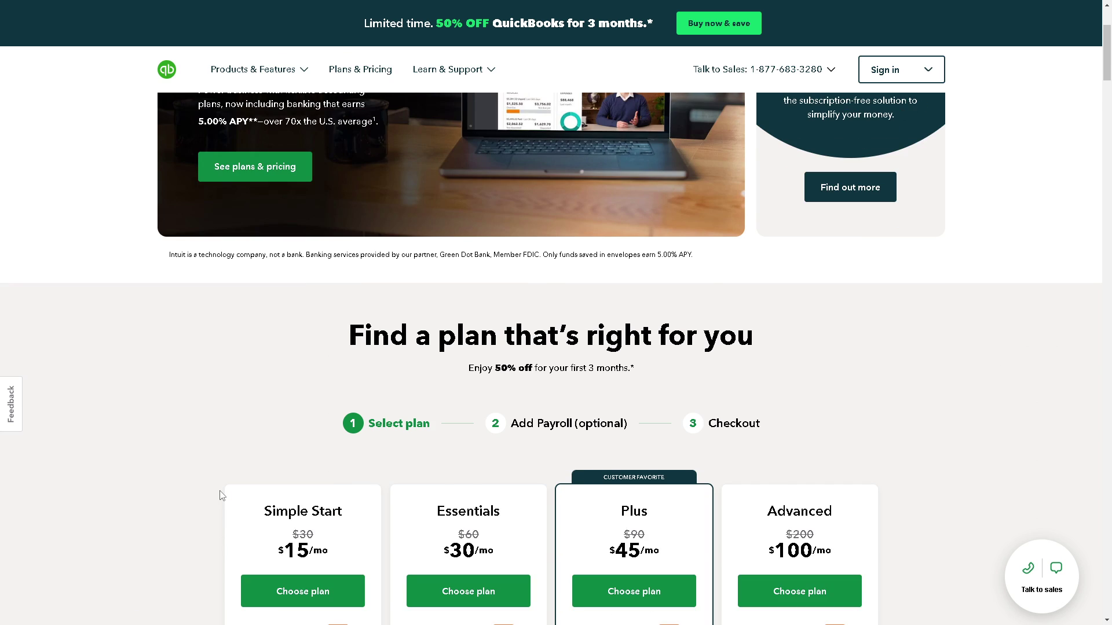
{"action": "scroll", "coordinate": [173, 518], "scroll_direction": "down", "scroll_amount": 2}
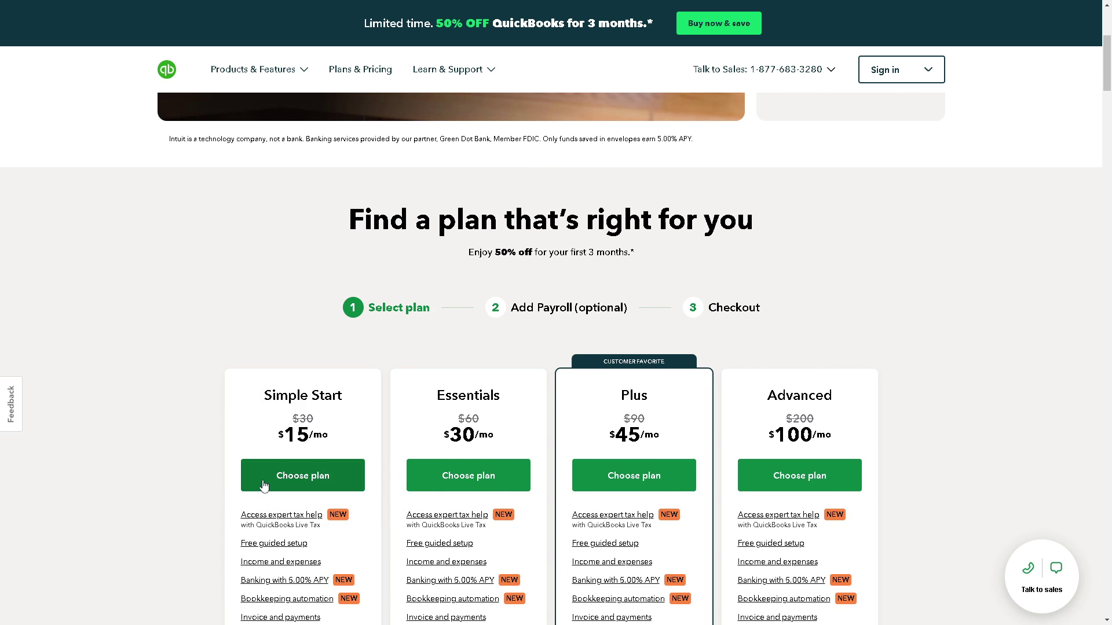
{"action": "left_click", "coordinate": [263, 486]}
Continue into Find apps and browse the app categories down to Time tracking and Invoicing
{"action": "left_click", "coordinate": [342, 378]}
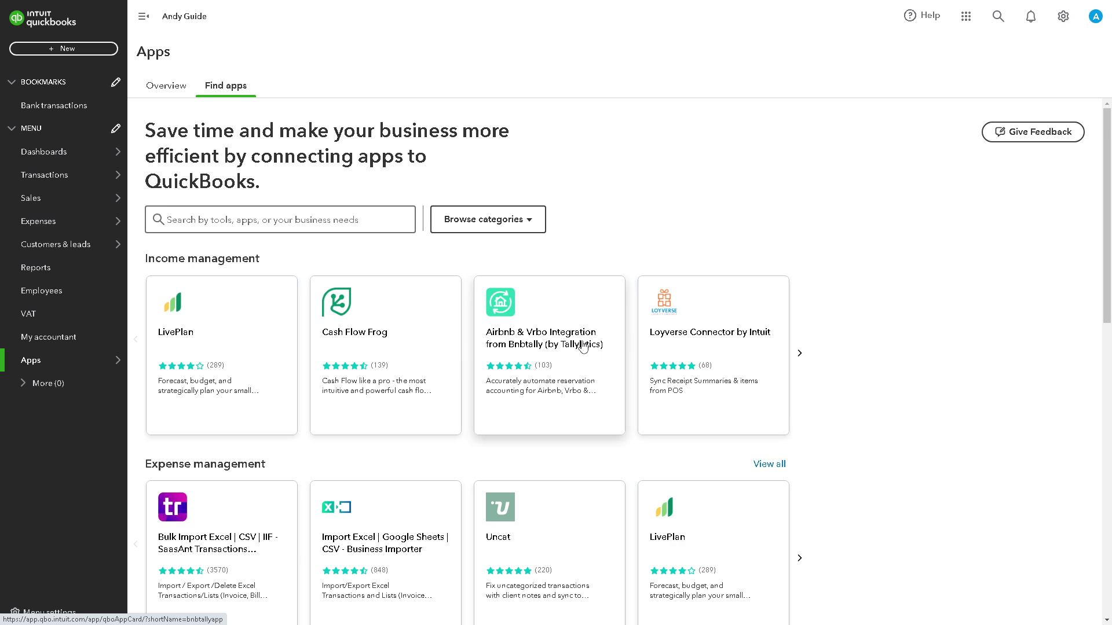
{"action": "scroll", "coordinate": [582, 347], "scroll_direction": "down", "scroll_amount": 2}
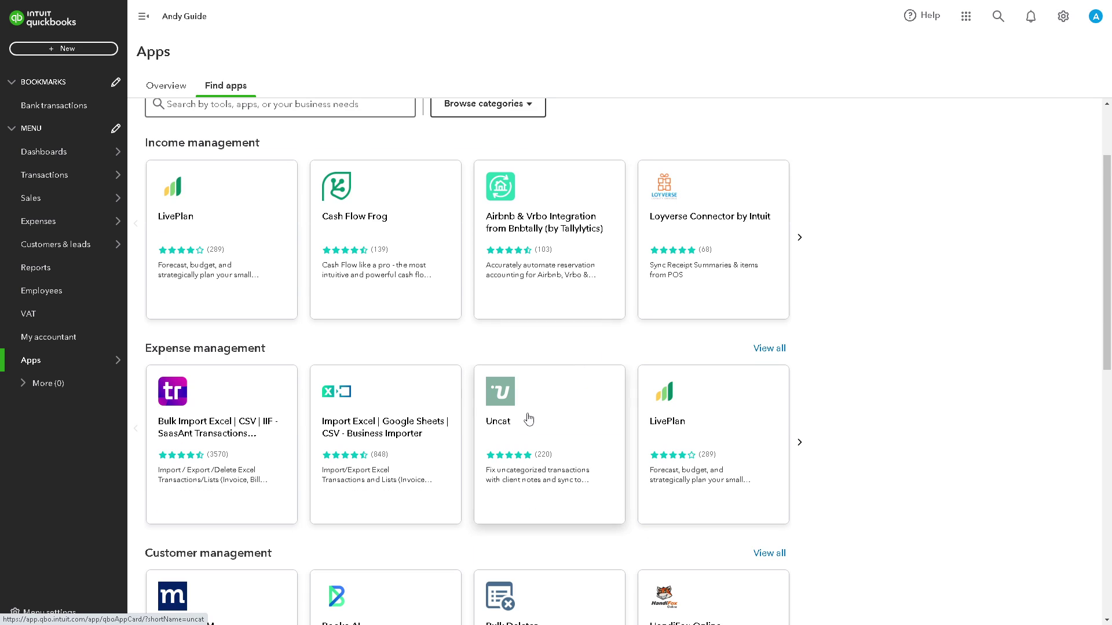
{"action": "scroll", "coordinate": [524, 420], "scroll_direction": "down", "scroll_amount": 2}
{"action": "scroll", "coordinate": [516, 426], "scroll_direction": "down", "scroll_amount": 2}
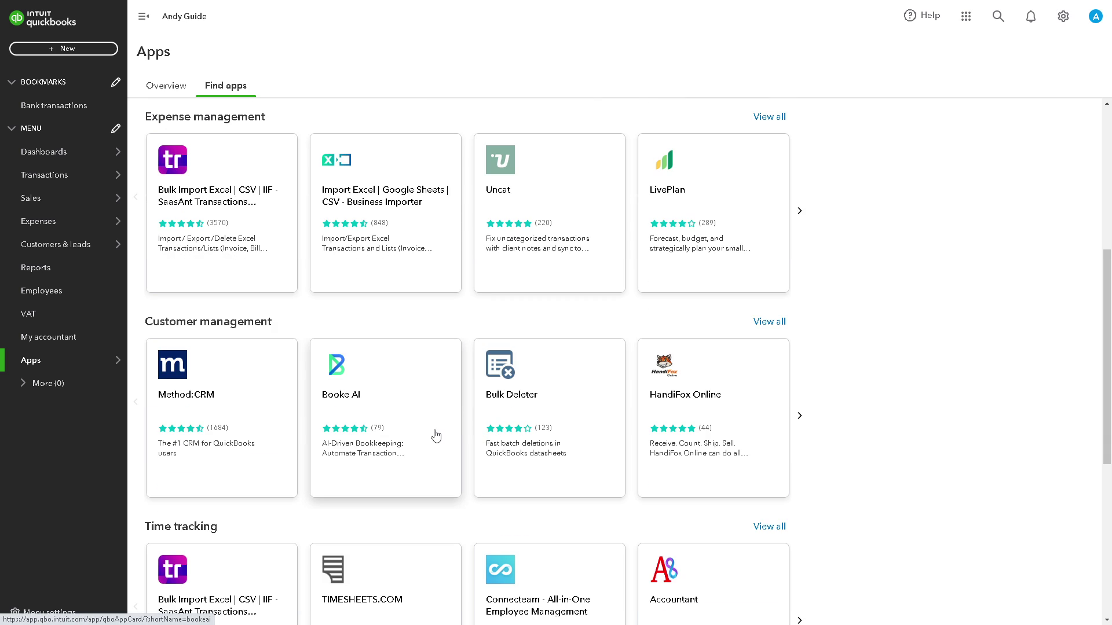
{"action": "scroll", "coordinate": [436, 436], "scroll_direction": "down", "scroll_amount": 1}
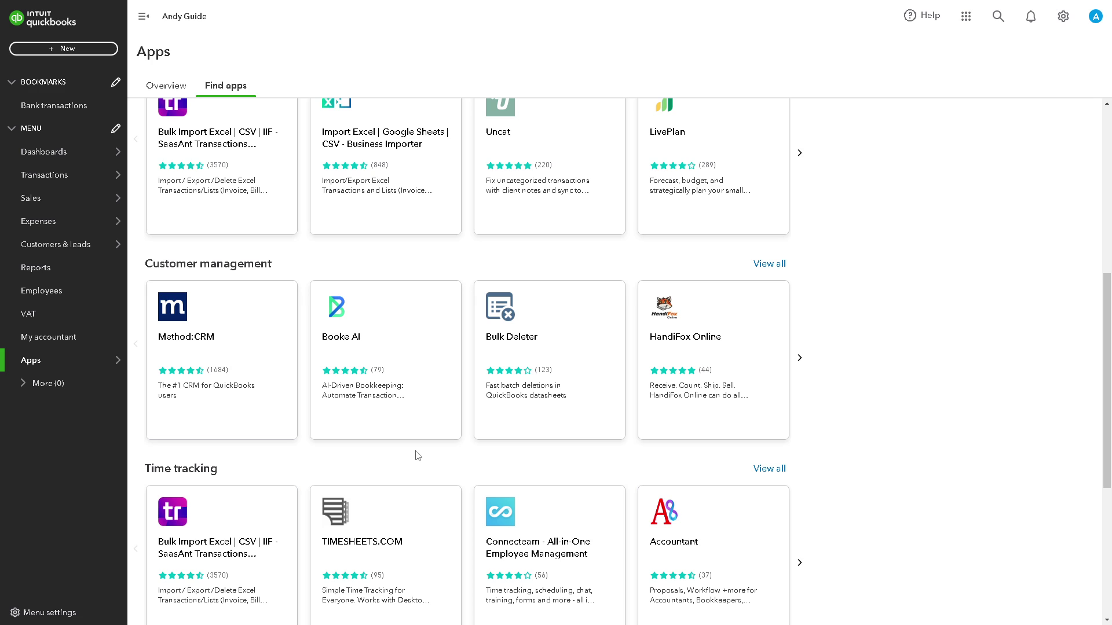
{"action": "scroll", "coordinate": [416, 460], "scroll_direction": "down", "scroll_amount": 1}
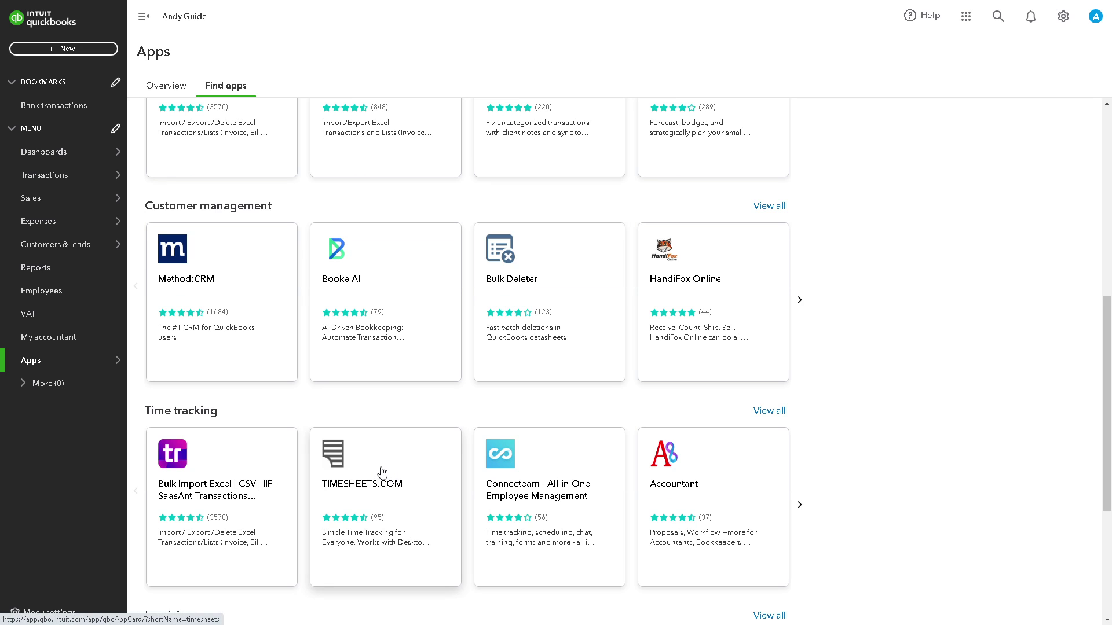
{"action": "scroll", "coordinate": [383, 472], "scroll_direction": "down", "scroll_amount": 2}
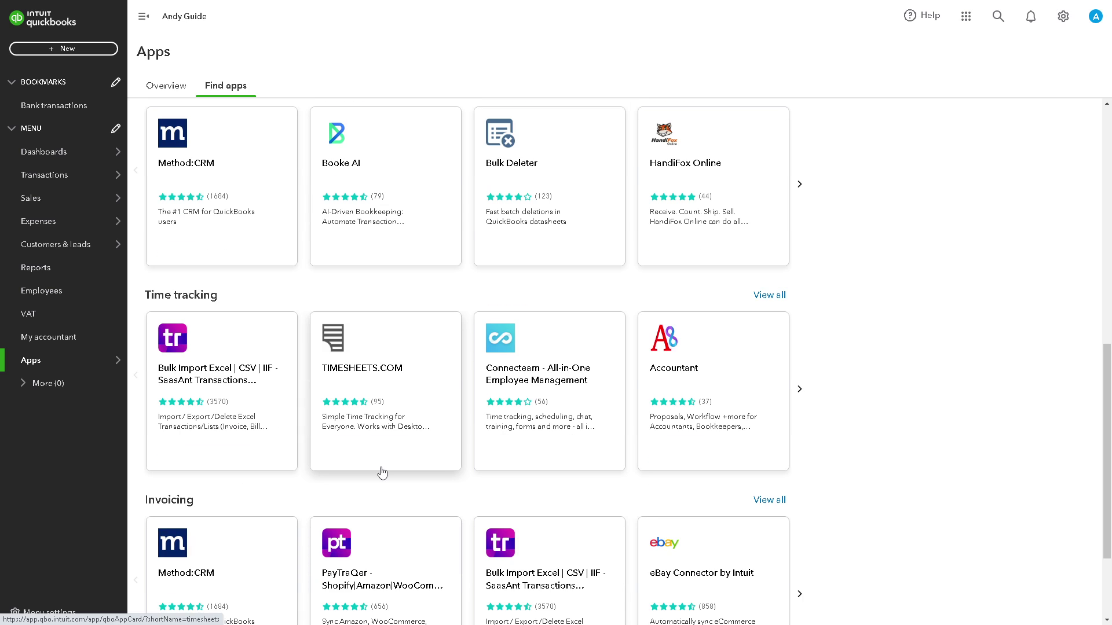
{"action": "scroll", "coordinate": [382, 473], "scroll_direction": "down", "scroll_amount": 1}
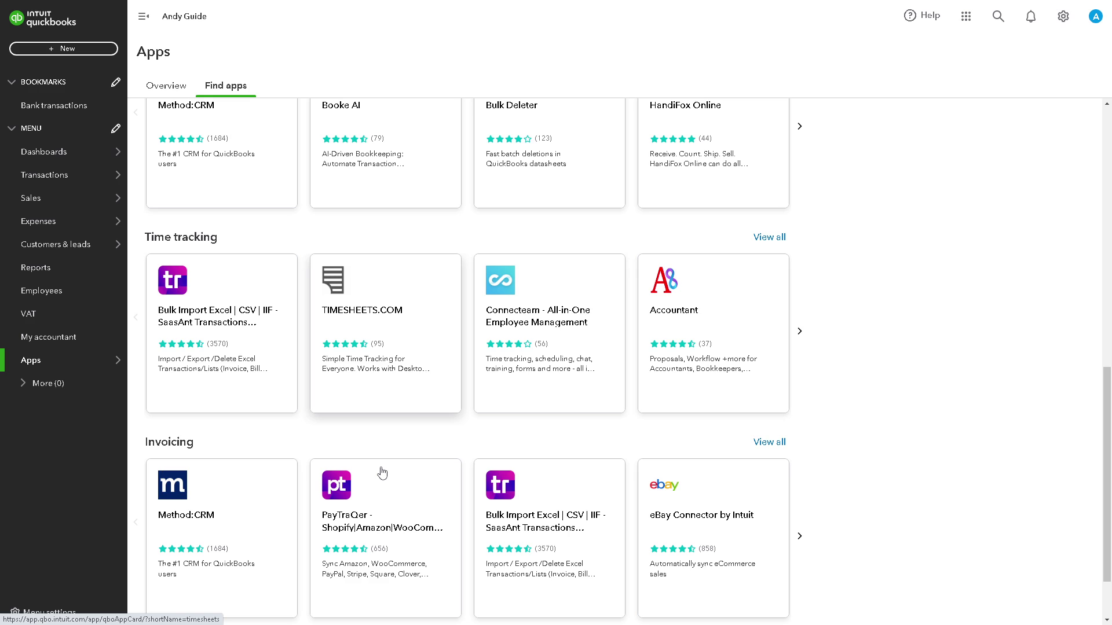
{"action": "scroll", "coordinate": [382, 473], "scroll_direction": "down", "scroll_amount": 1}
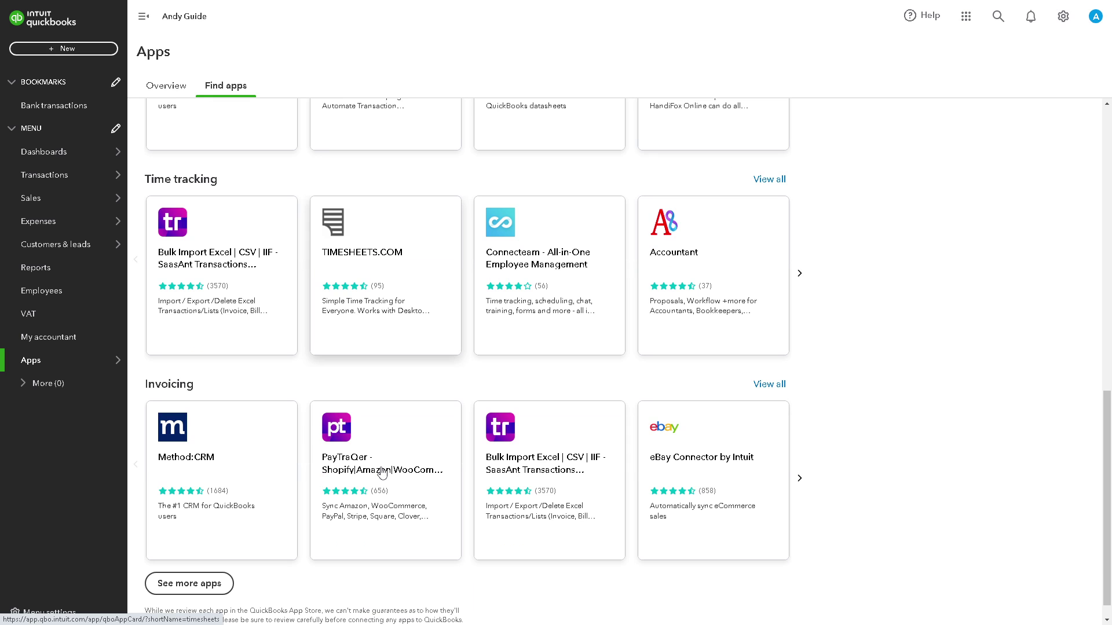
{"action": "scroll", "coordinate": [382, 473], "scroll_direction": "down", "scroll_amount": 1}
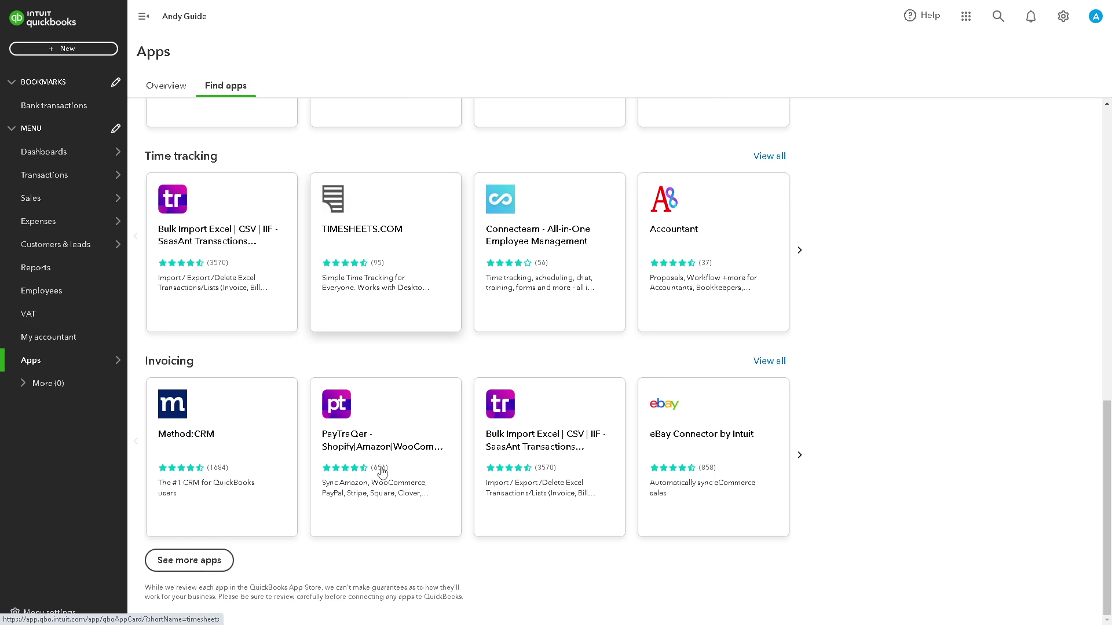
Load more app categories and scroll through Inventory Management and Data management apps
{"action": "left_click", "coordinate": [215, 560]}
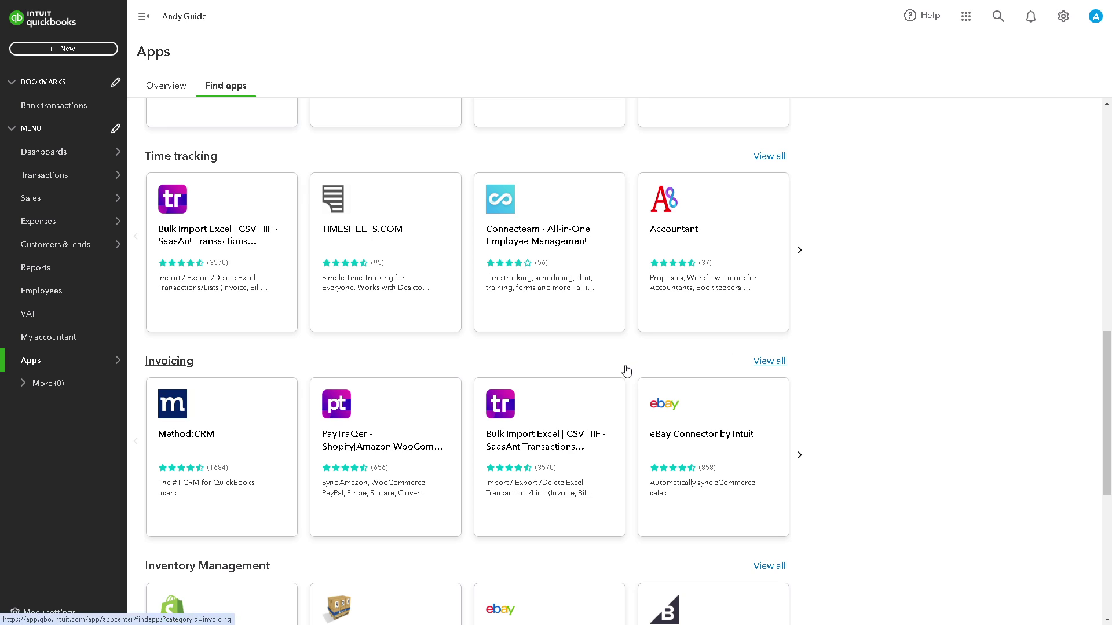
{"action": "scroll", "coordinate": [510, 449], "scroll_direction": "down", "scroll_amount": 2}
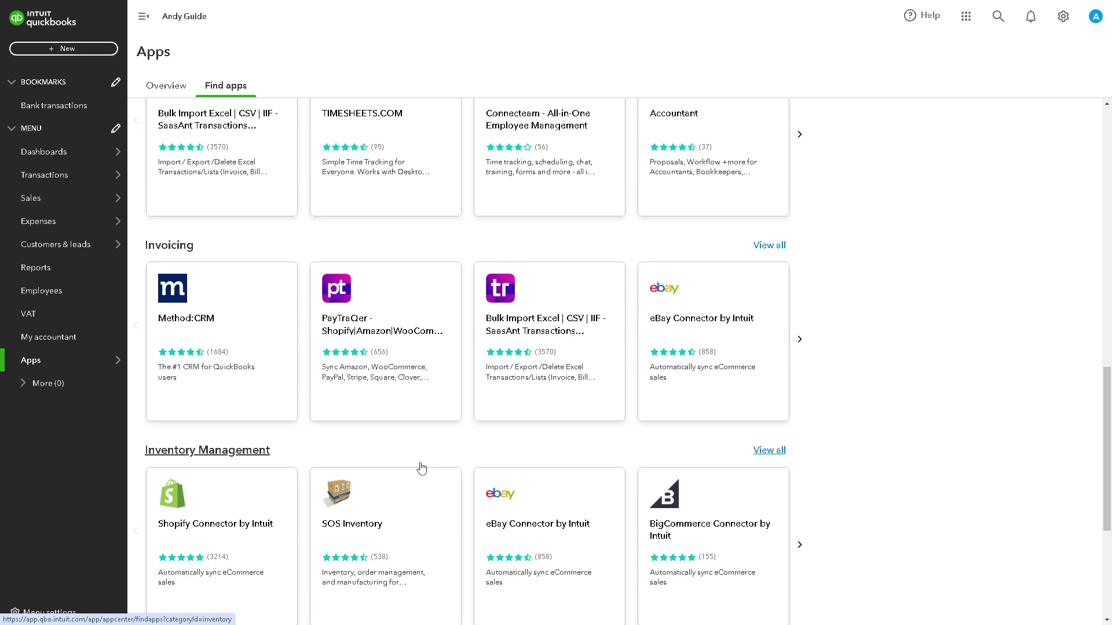
{"action": "scroll", "coordinate": [423, 470], "scroll_direction": "down", "scroll_amount": 1}
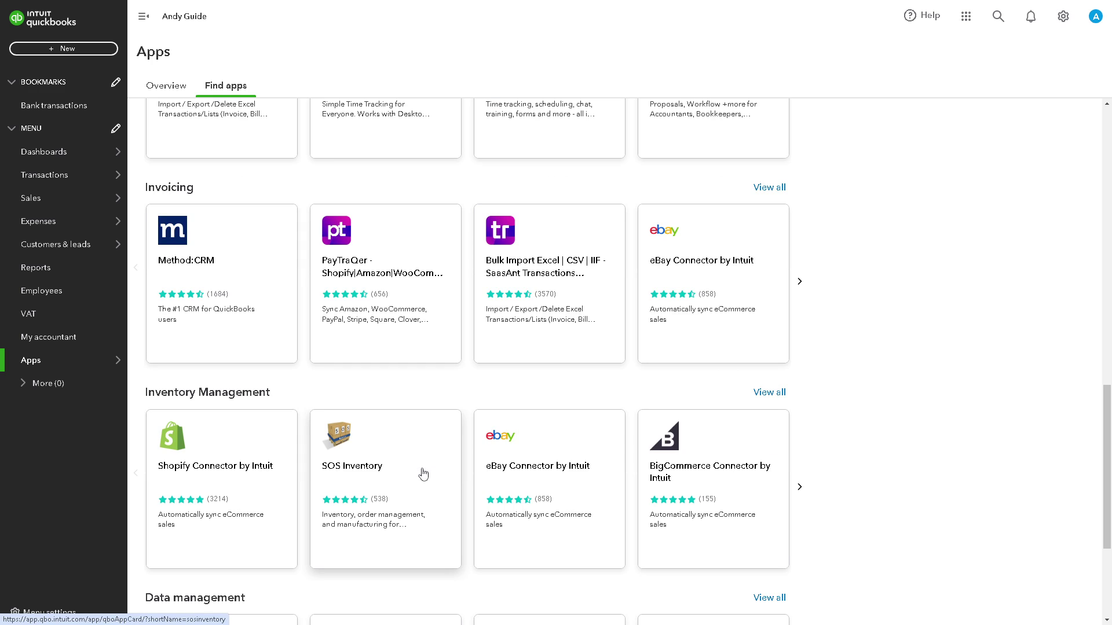
{"action": "scroll", "coordinate": [423, 474], "scroll_direction": "down", "scroll_amount": 1}
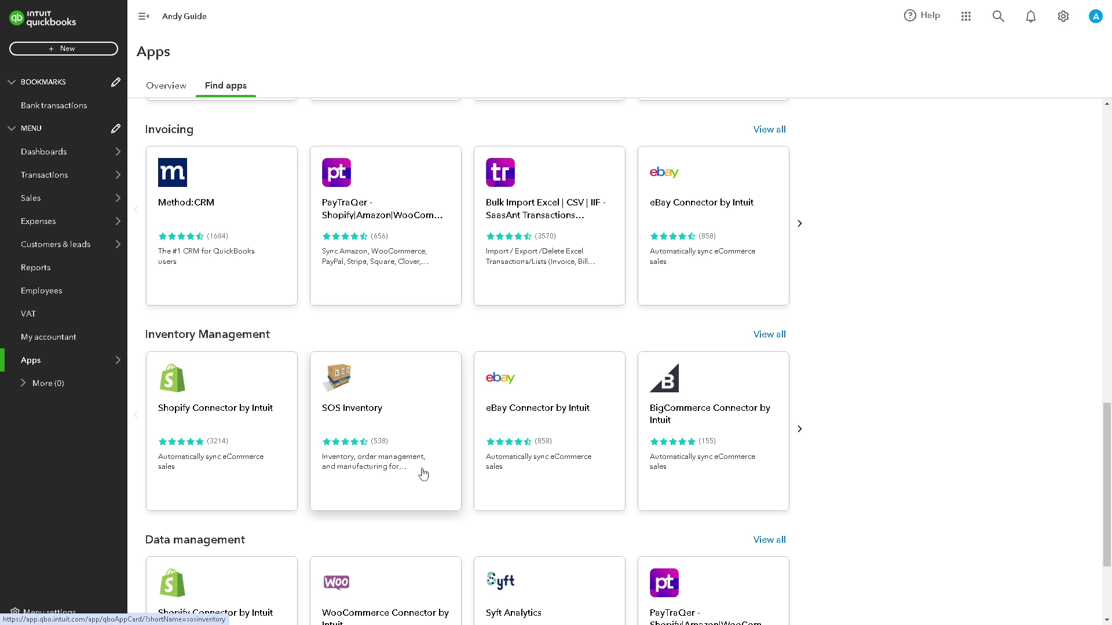
{"action": "scroll", "coordinate": [423, 475], "scroll_direction": "down", "scroll_amount": 3}
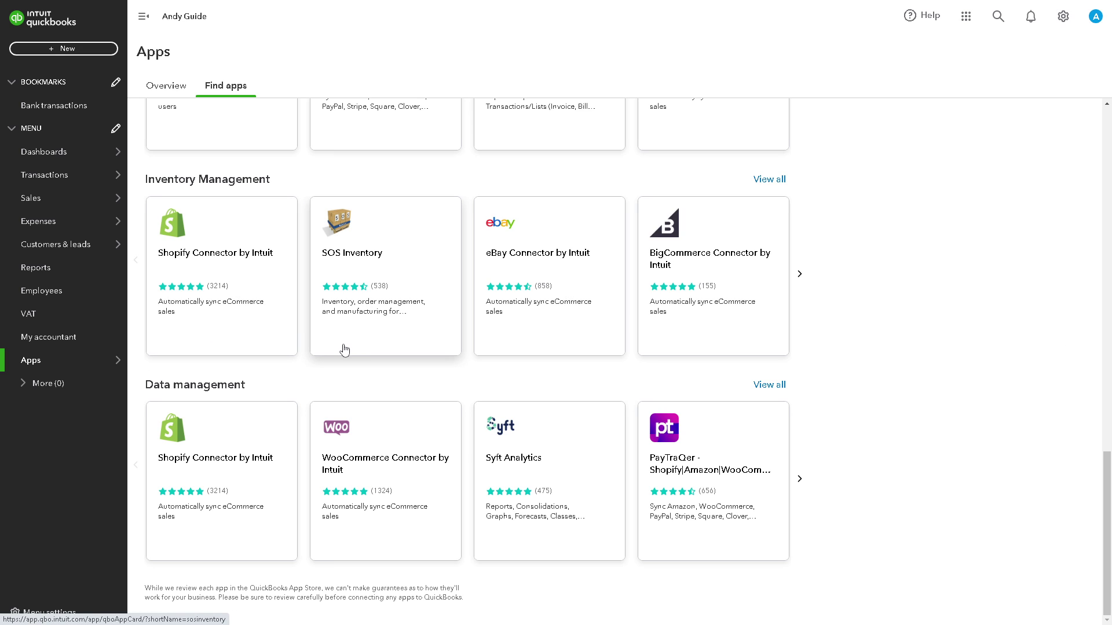
Open the + New creation list and close it again without choosing anything
{"action": "mouse_move", "coordinate": [64, 231]}
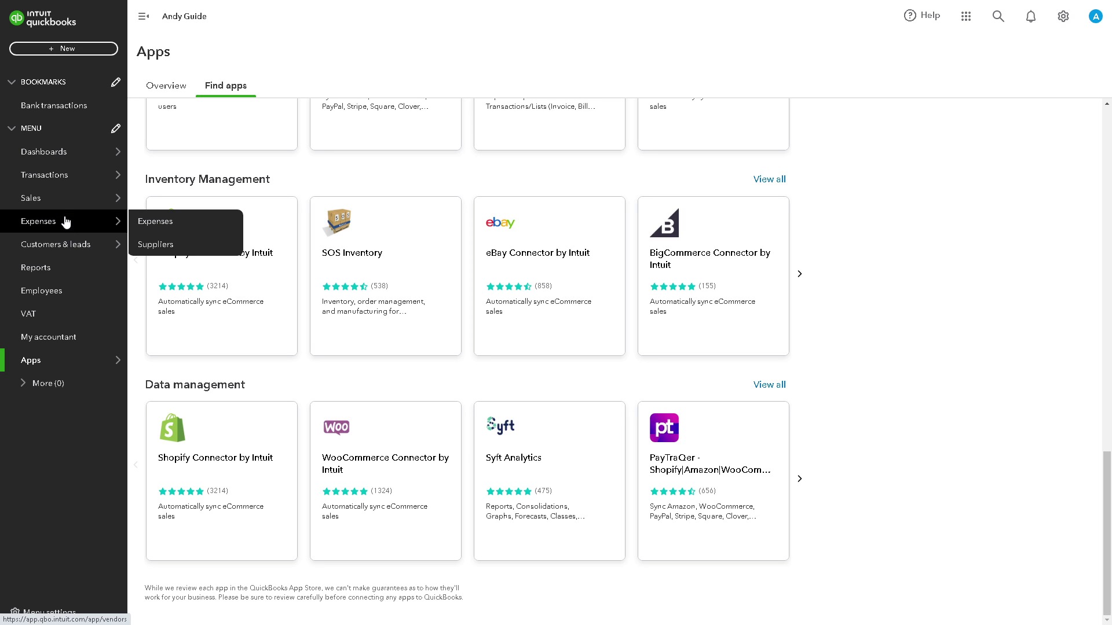
{"action": "mouse_move", "coordinate": [64, 191]}
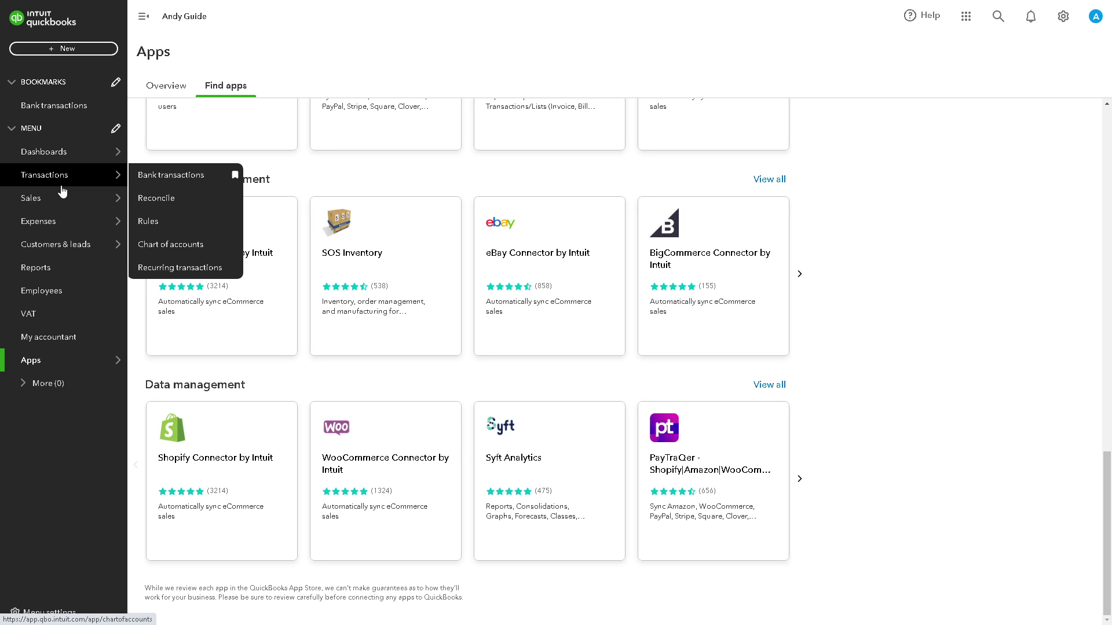
{"action": "left_click", "coordinate": [58, 53]}
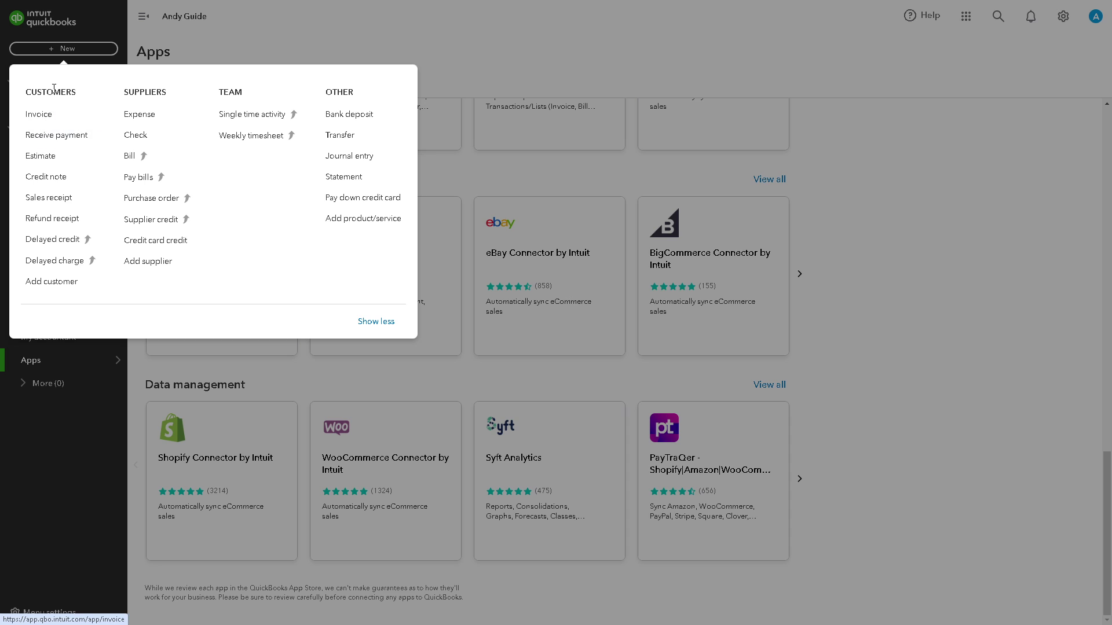
{"action": "key", "text": "Escape"}
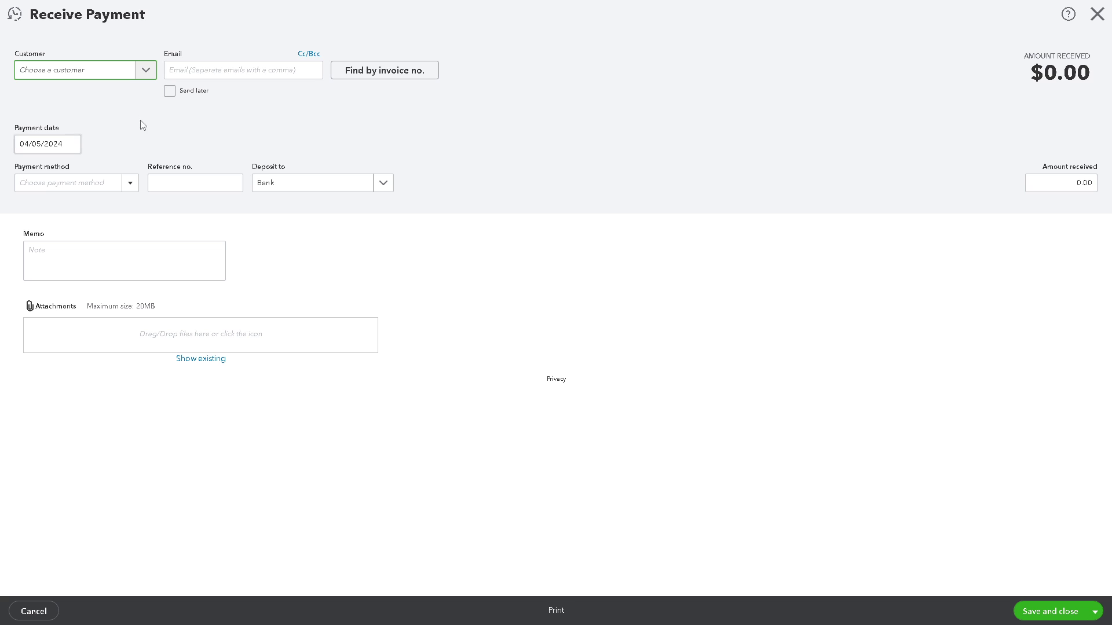
{"action": "left_click", "coordinate": [144, 70]}
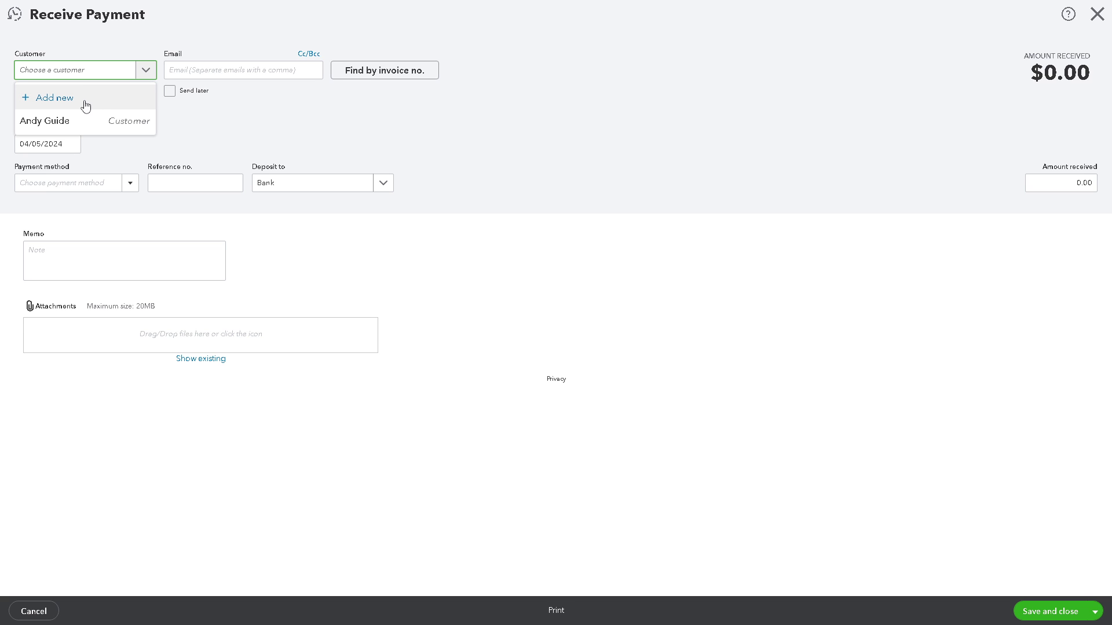
{"action": "left_click", "coordinate": [71, 121]}
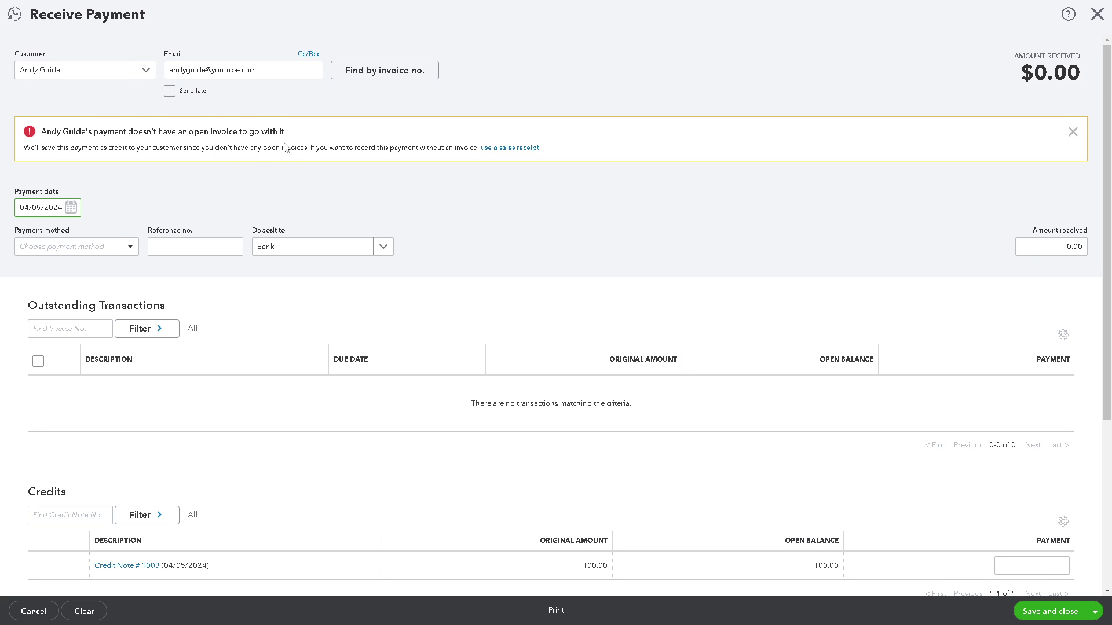
{"action": "scroll", "coordinate": [283, 148], "scroll_direction": "down", "scroll_amount": 1}
{"action": "left_click", "coordinate": [1073, 74]}
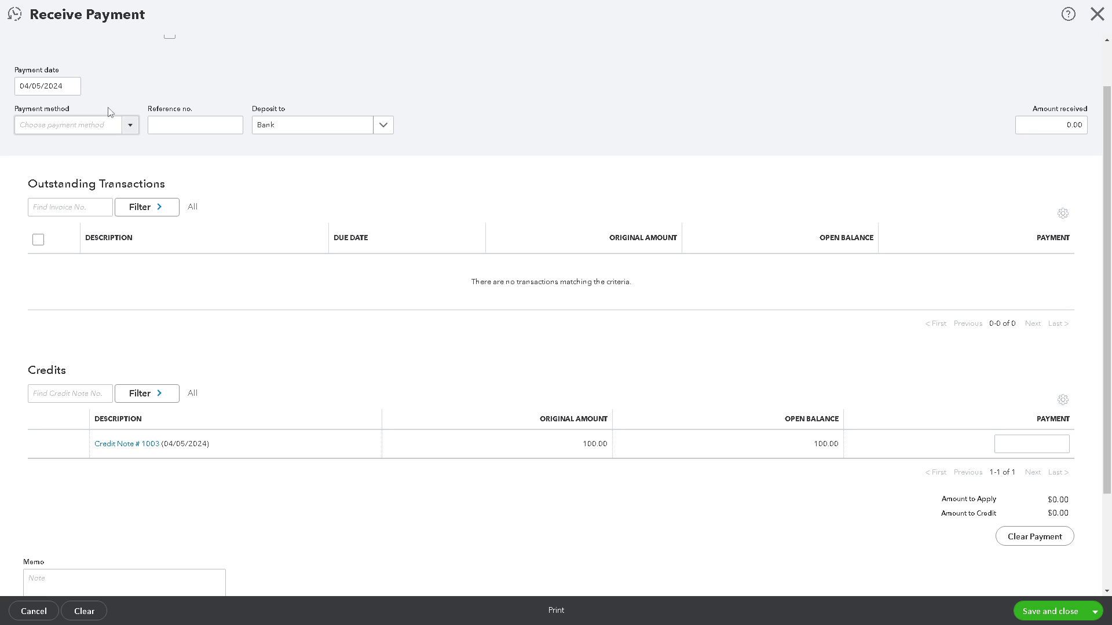
{"action": "scroll", "coordinate": [142, 140], "scroll_direction": "up", "scroll_amount": 1}
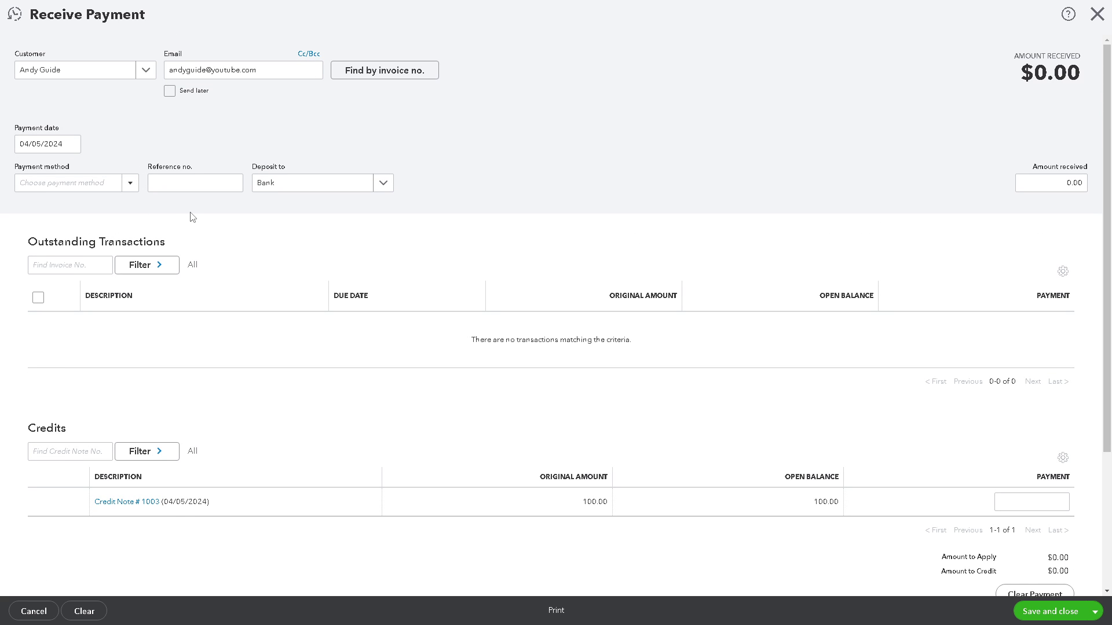
{"action": "scroll", "coordinate": [348, 264], "scroll_direction": "down", "scroll_amount": 1}
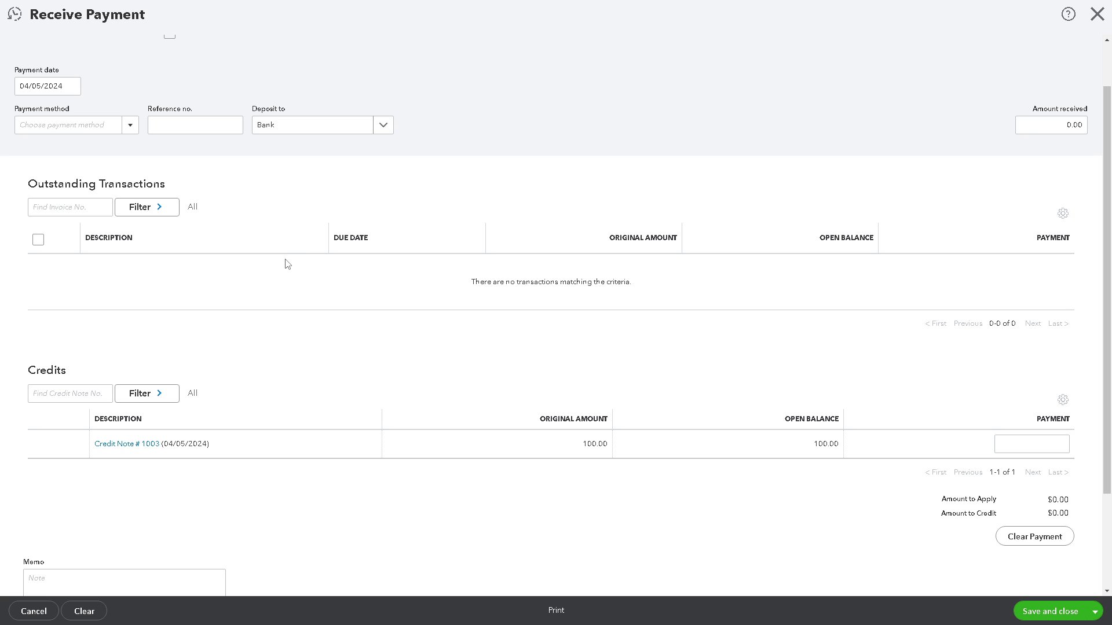
{"action": "scroll", "coordinate": [288, 265], "scroll_direction": "down", "scroll_amount": 2}
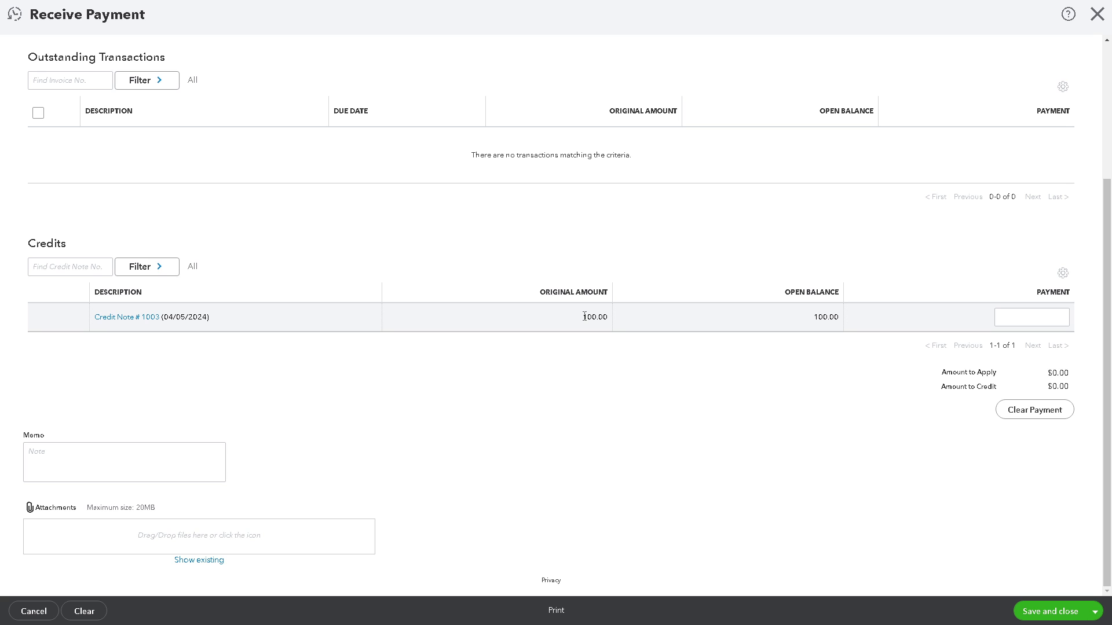
{"action": "left_click_drag", "start_coordinate": [584, 316], "coordinate": [620, 326]}
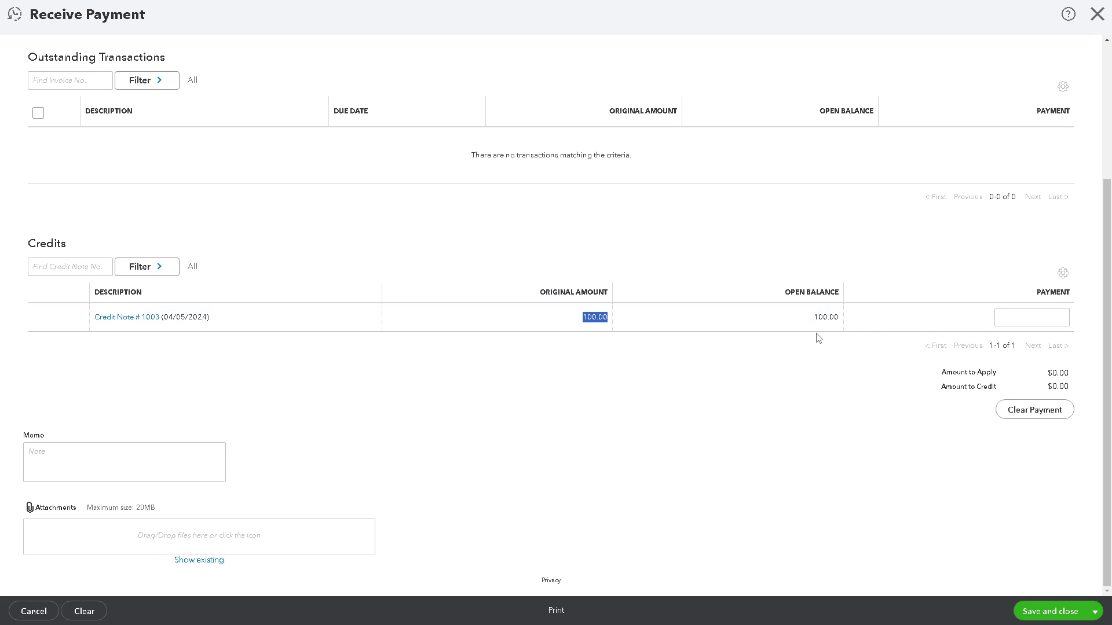
{"action": "left_click", "coordinate": [1034, 318]}
Paste the memo 'how to issue credit memo for overpayment in quickbooks' and attempt saving the payment
{"action": "left_click", "coordinate": [820, 408]}
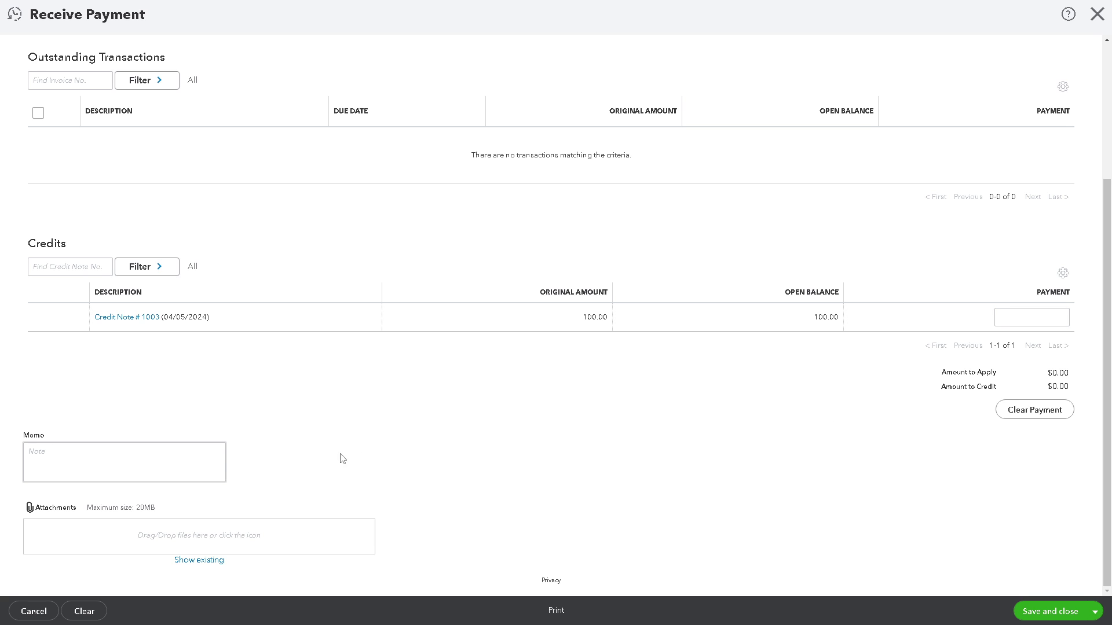
{"action": "left_click", "coordinate": [169, 460]}
{"action": "key", "text": "Tab"}
{"action": "left_click", "coordinate": [109, 447]}
{"action": "type", "text": "how to issue credit memo for overpayment in quickbooks"}
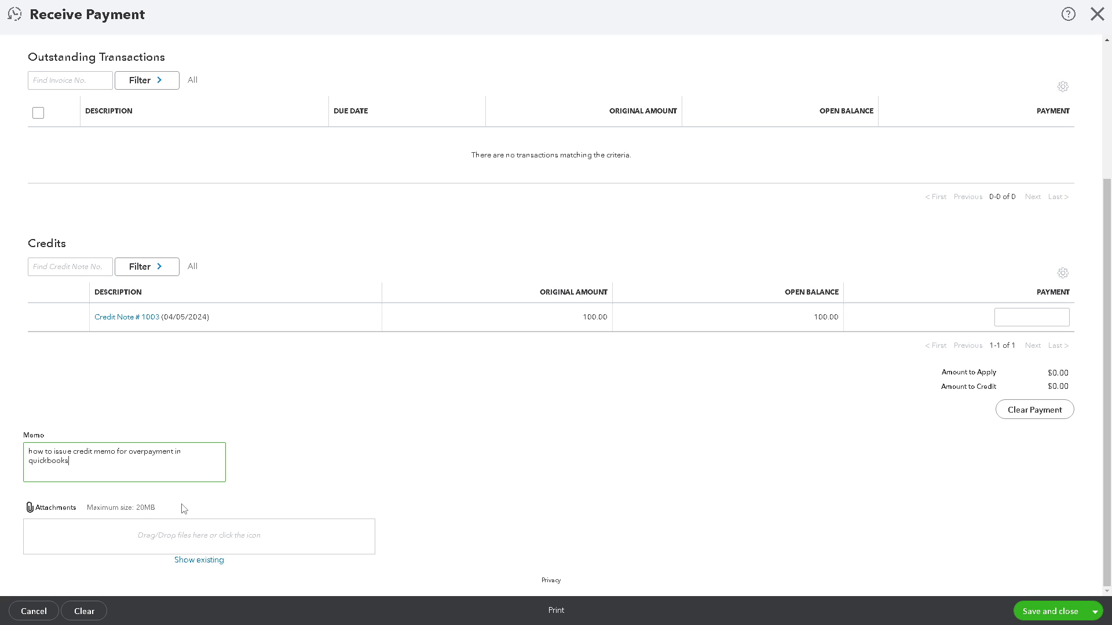
{"action": "left_click", "coordinate": [1046, 614]}
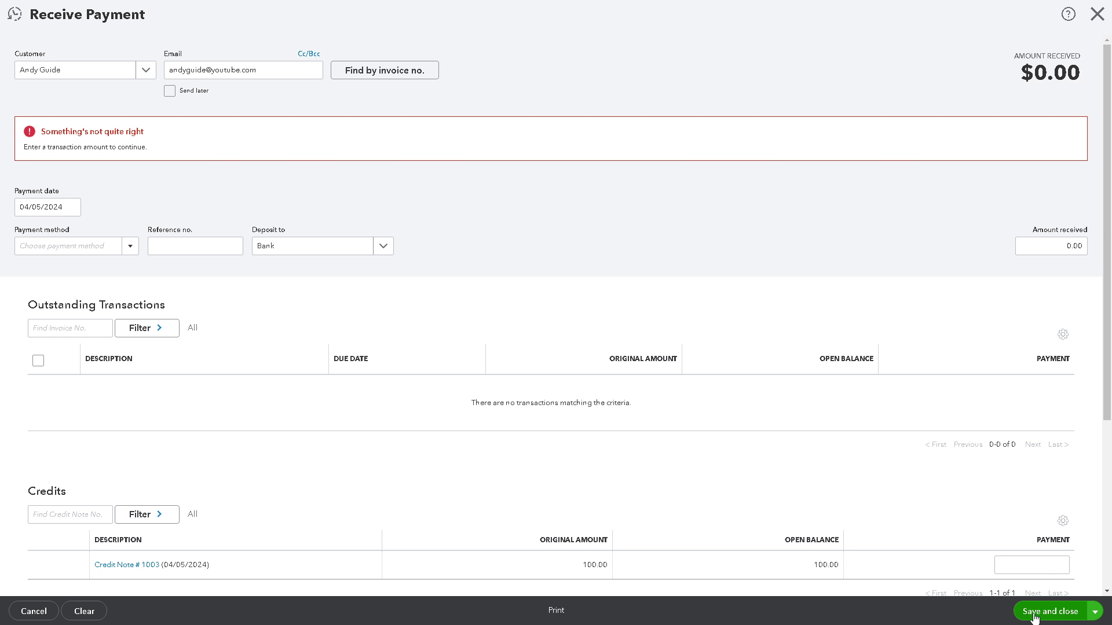
{"action": "scroll", "coordinate": [944, 162], "scroll_direction": "down", "scroll_amount": 4}
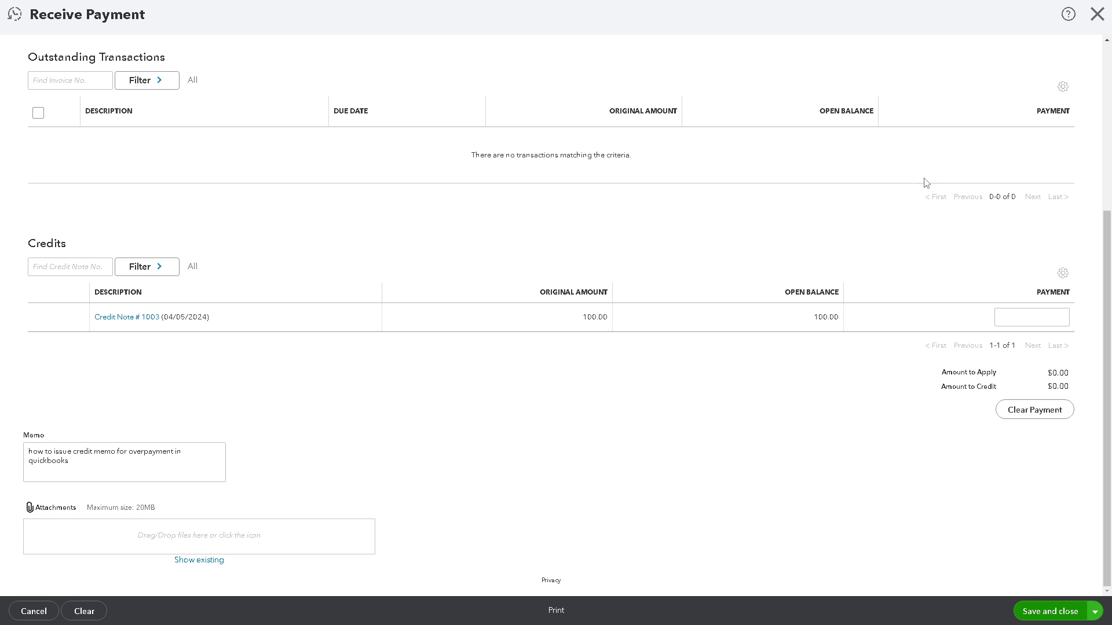
Discard the unsaved payment and start invoice no.1004 for the chosen customer
{"action": "left_click", "coordinate": [1096, 15]}
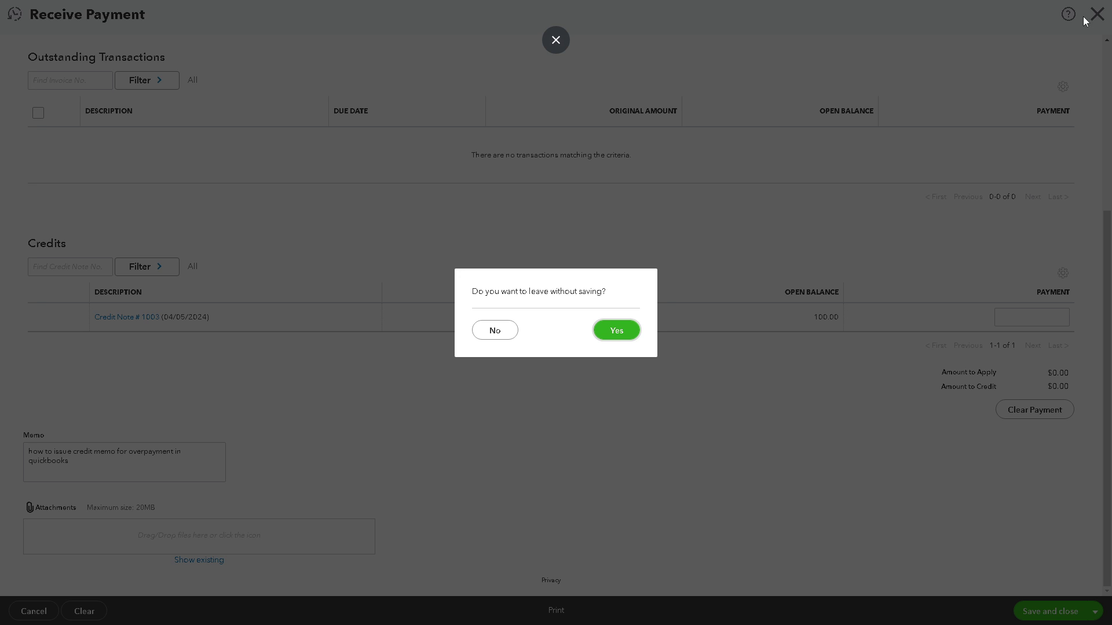
{"action": "left_click", "coordinate": [614, 330]}
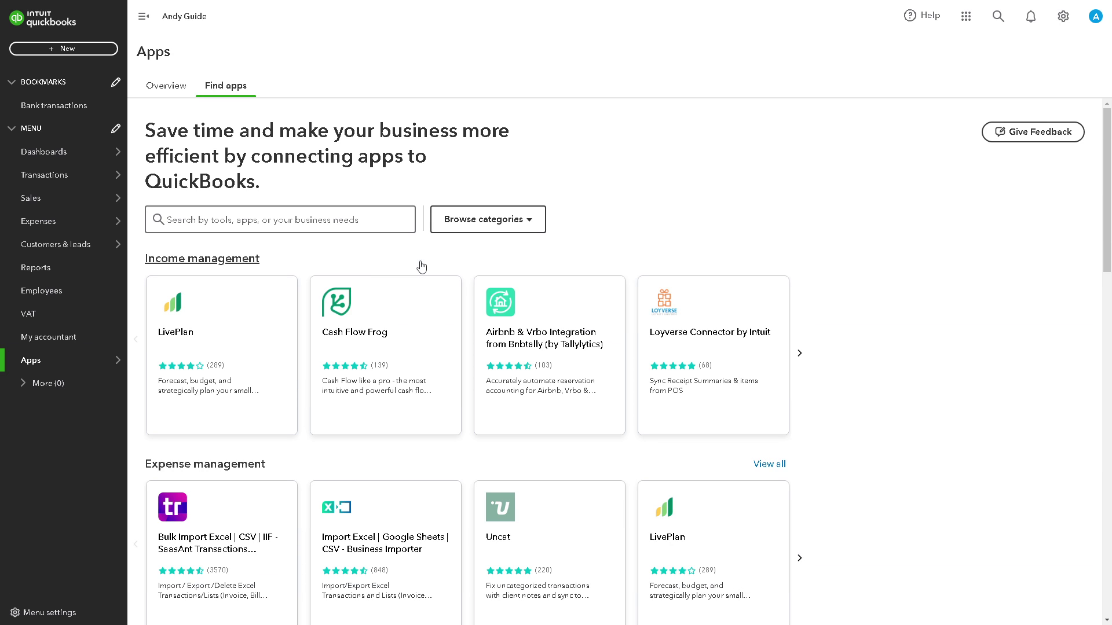
{"action": "left_click", "coordinate": [67, 50]}
{"action": "left_click", "coordinate": [49, 115]}
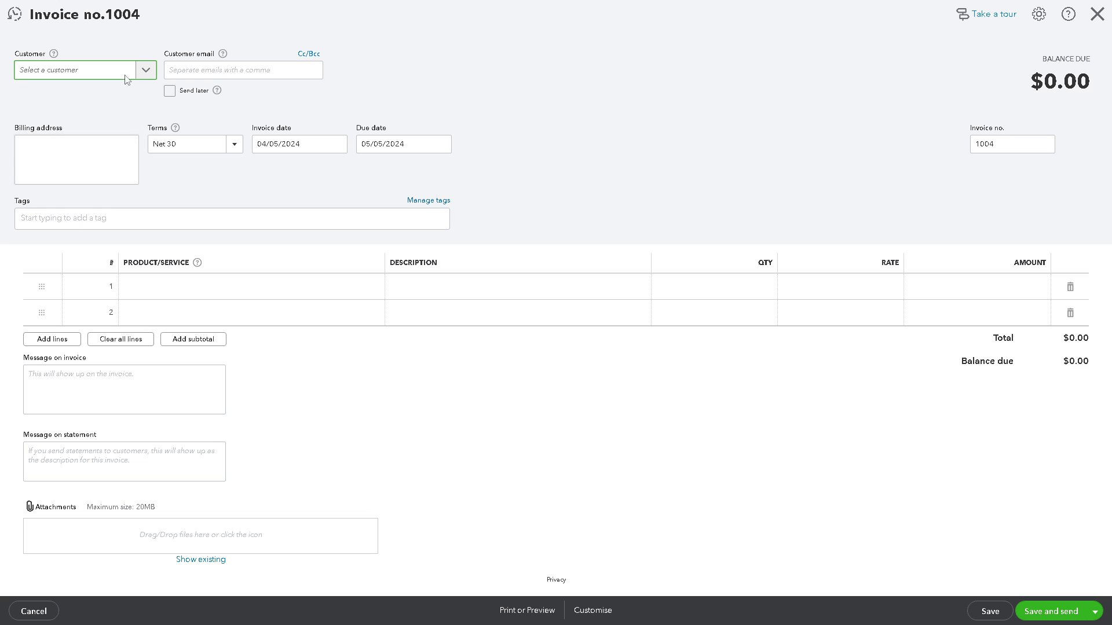
{"action": "left_click", "coordinate": [145, 72]}
{"action": "left_click", "coordinate": [64, 123]}
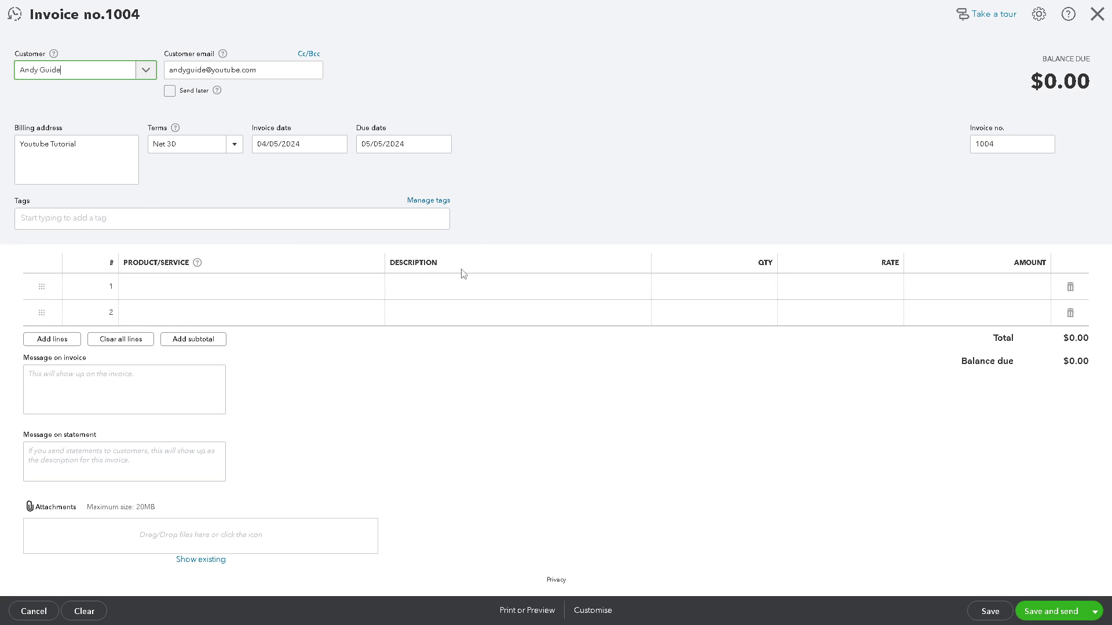
{"action": "left_click", "coordinate": [548, 184]}
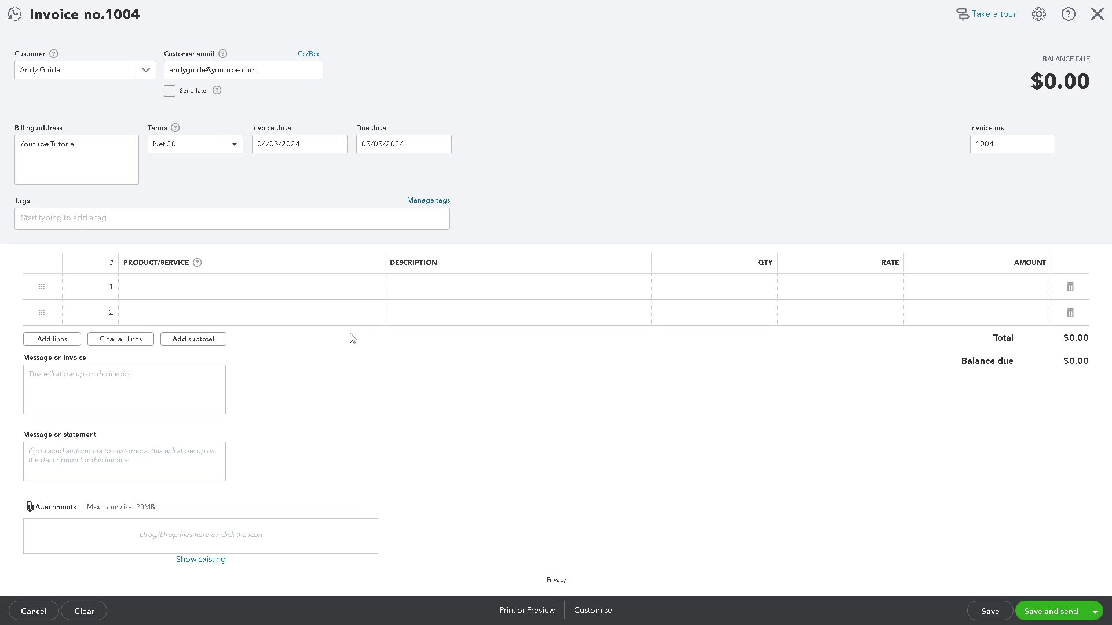
From the invoice's first line, add a service named 'how to issue credit memo for overpayment in quickbooks'
{"action": "left_click", "coordinate": [329, 292]}
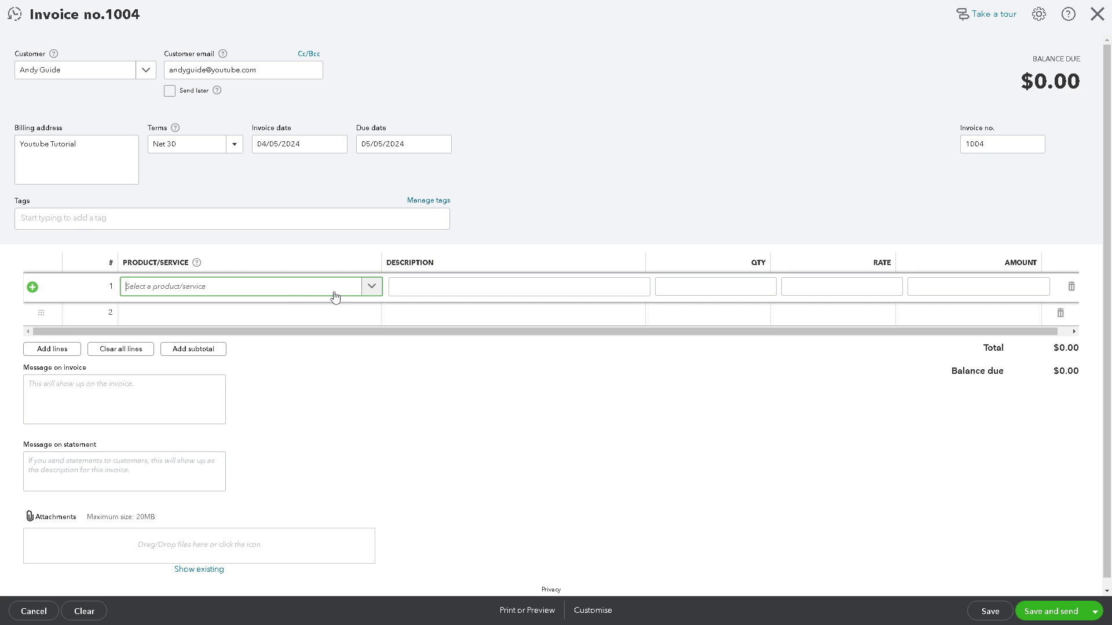
{"action": "left_click", "coordinate": [372, 289]}
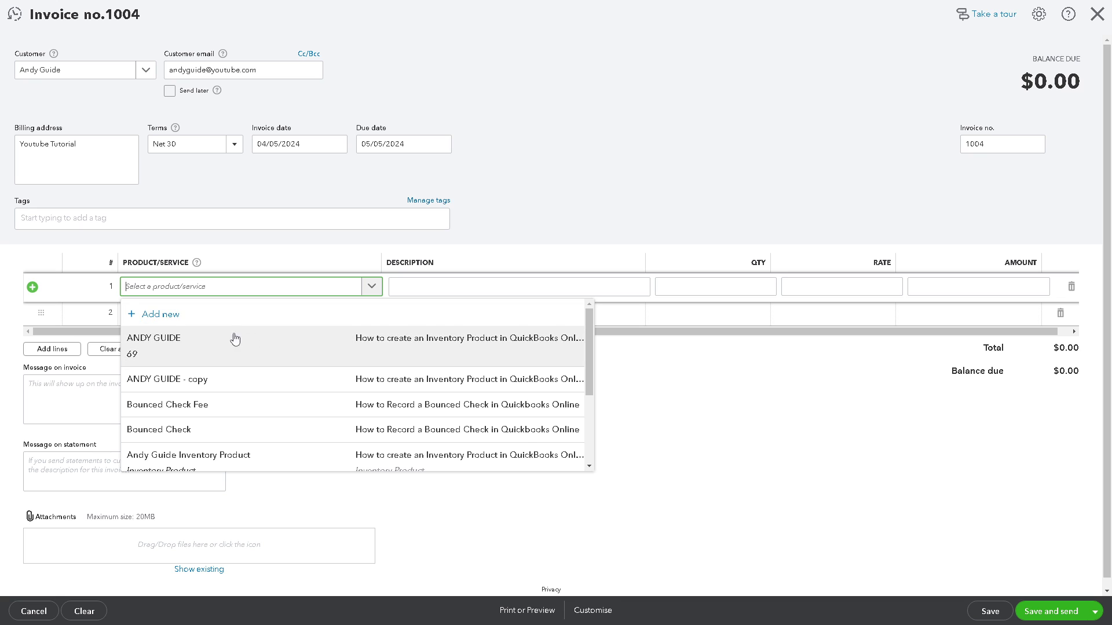
{"action": "scroll", "coordinate": [220, 333], "scroll_direction": "down", "scroll_amount": 1}
{"action": "scroll", "coordinate": [214, 322], "scroll_direction": "up", "scroll_amount": 1}
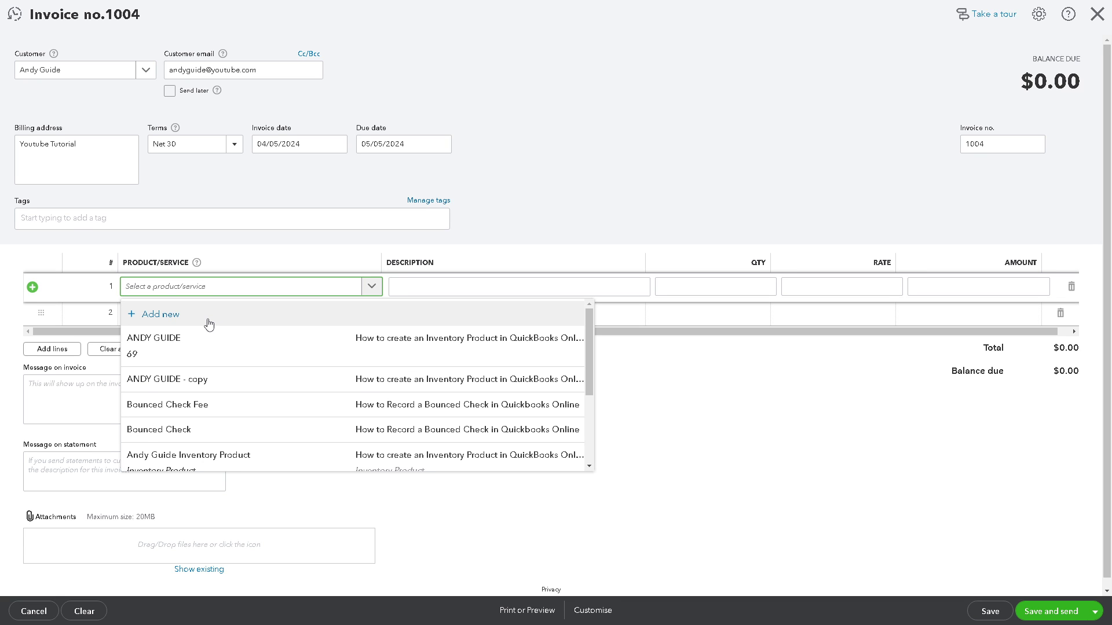
{"action": "key", "text": "Escape"}
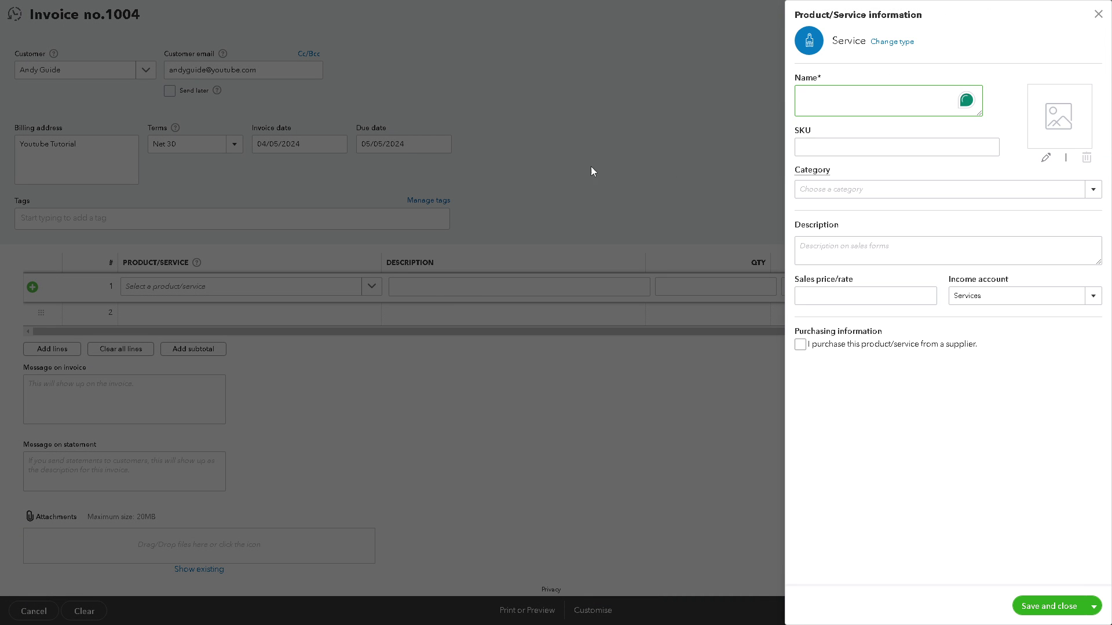
{"action": "left_click", "coordinate": [839, 105]}
{"action": "type", "text": "how to issue credit memo for overpayment in quickbooks"}
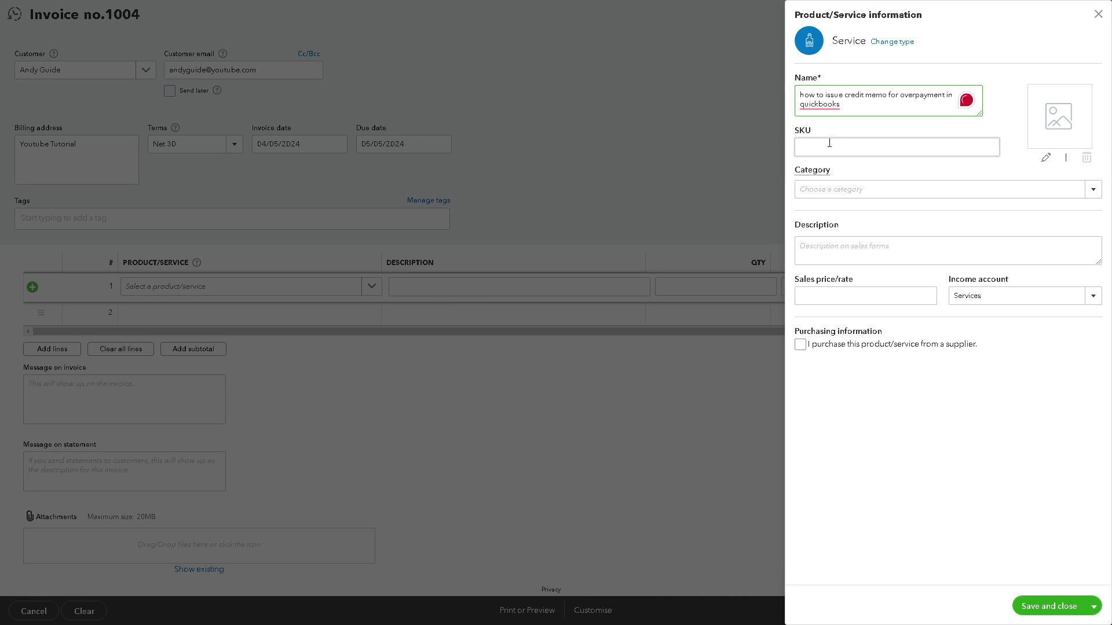
{"action": "left_click", "coordinate": [1049, 606]}
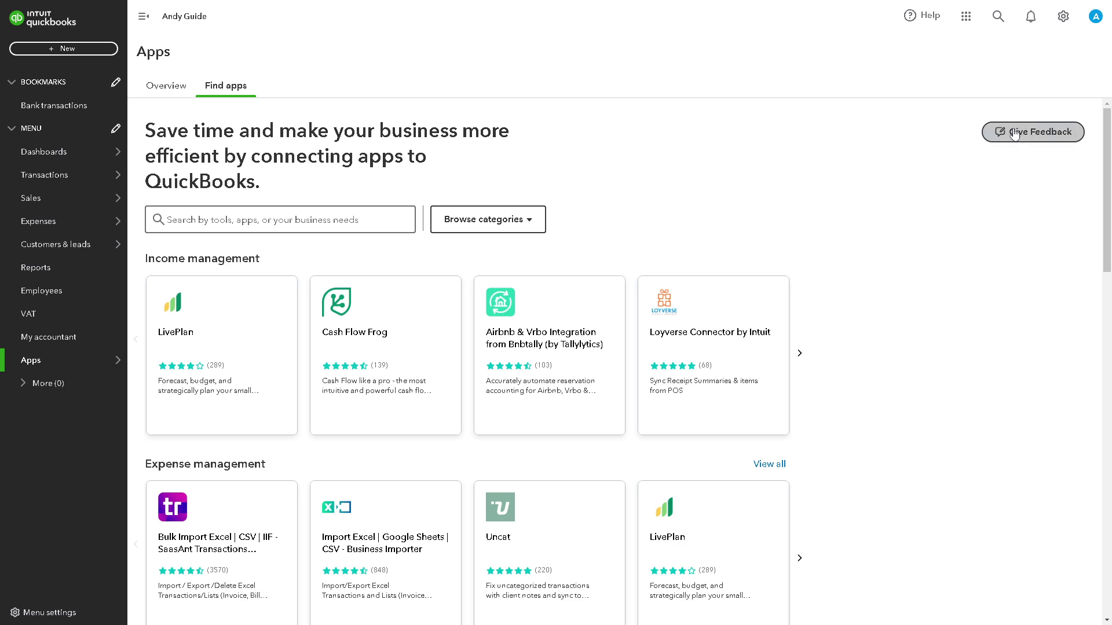
In Account and Settings > Advanced, open the Automation pre-fill forms setting for editing
{"action": "left_click", "coordinate": [1063, 21]}
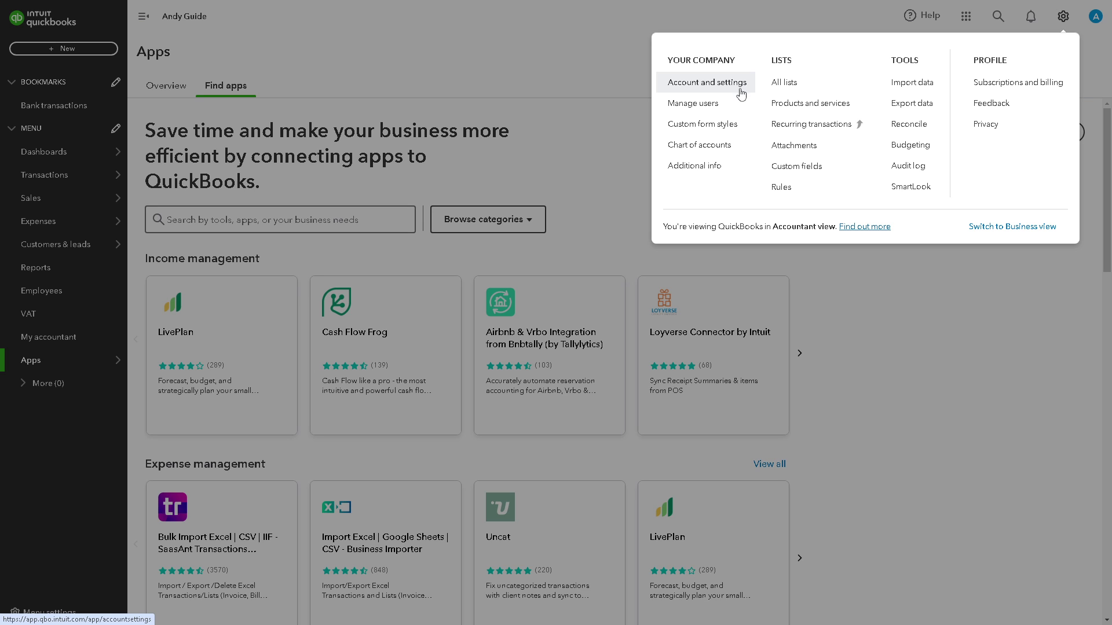
{"action": "left_click", "coordinate": [740, 87]}
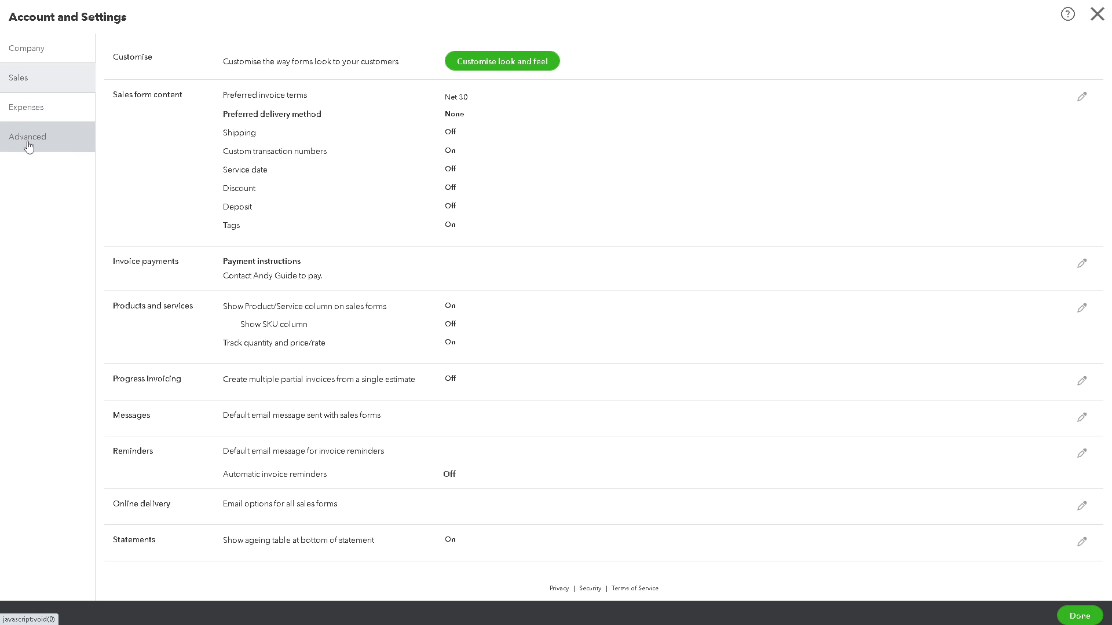
{"action": "left_click", "coordinate": [29, 147]}
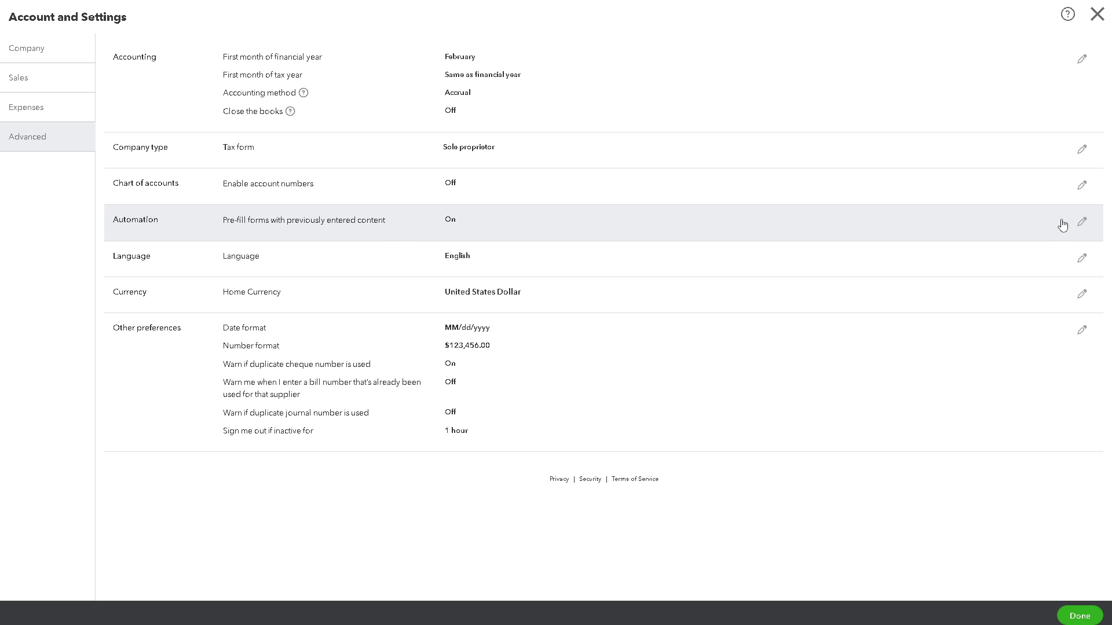
{"action": "left_click", "coordinate": [1082, 224]}
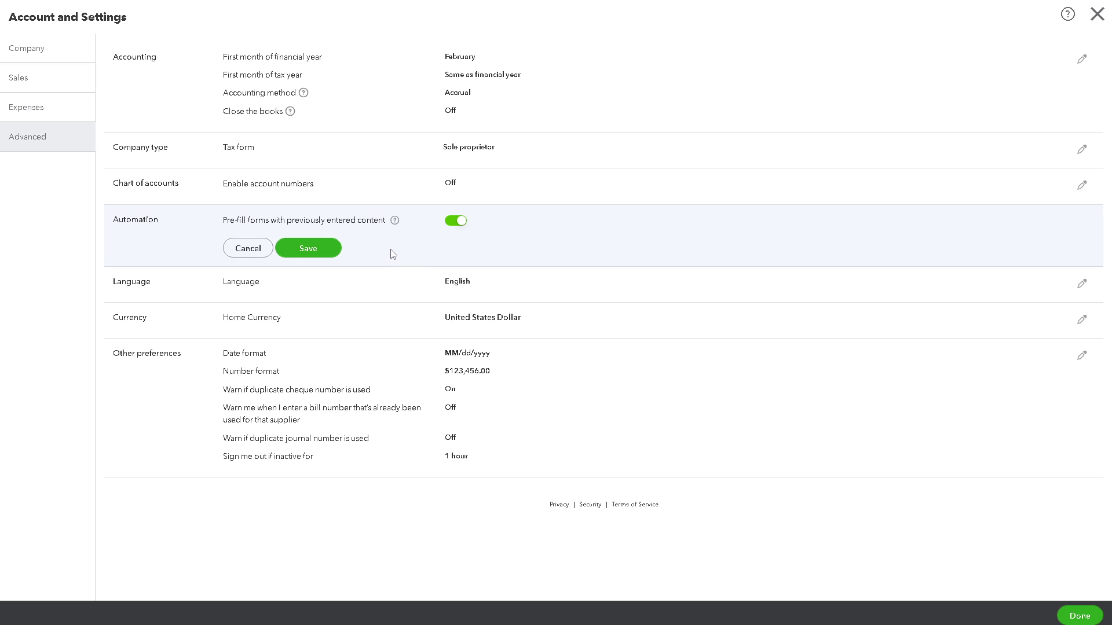